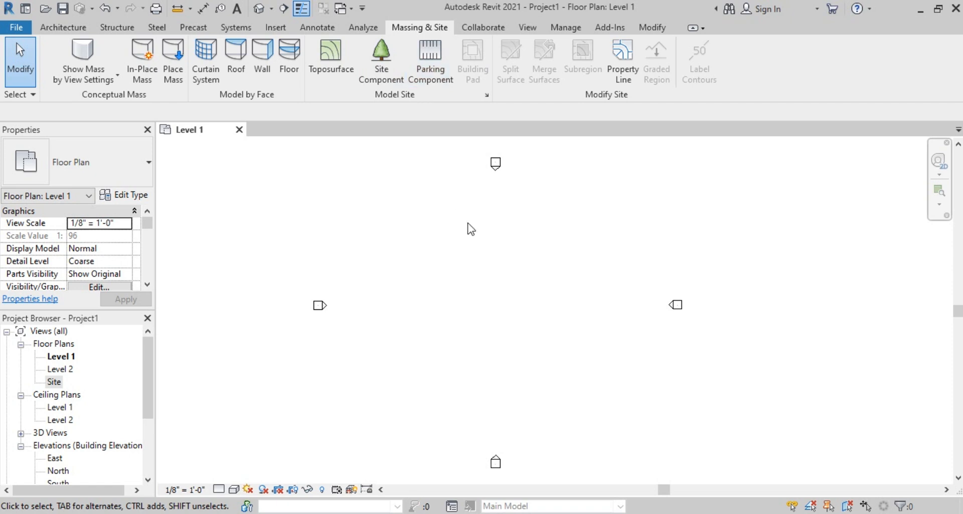
In the Site plan, start a toposurface and place its outer ring of points at absolute elevation 0'.
{"action": "double_click", "coordinate": [55, 382]}
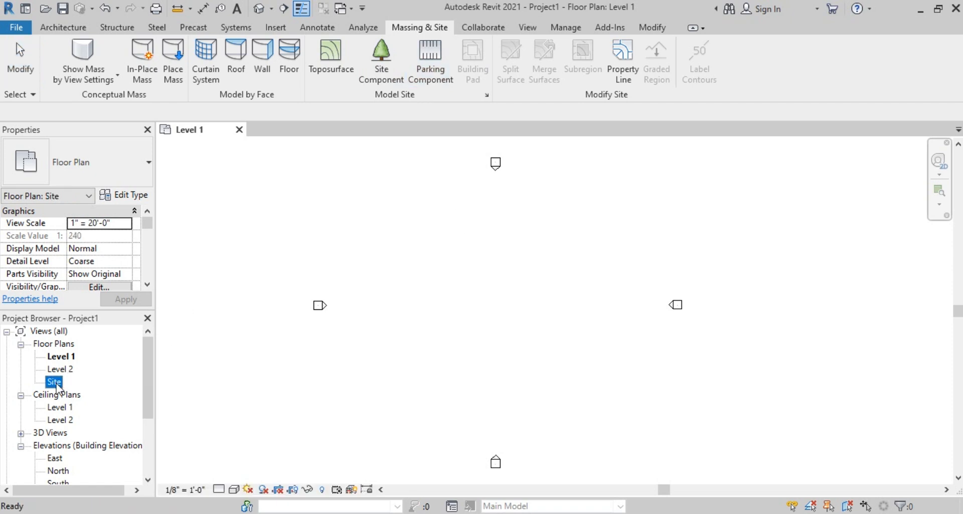
{"action": "scroll", "coordinate": [597, 321], "scroll_direction": "up", "scroll_amount": 3}
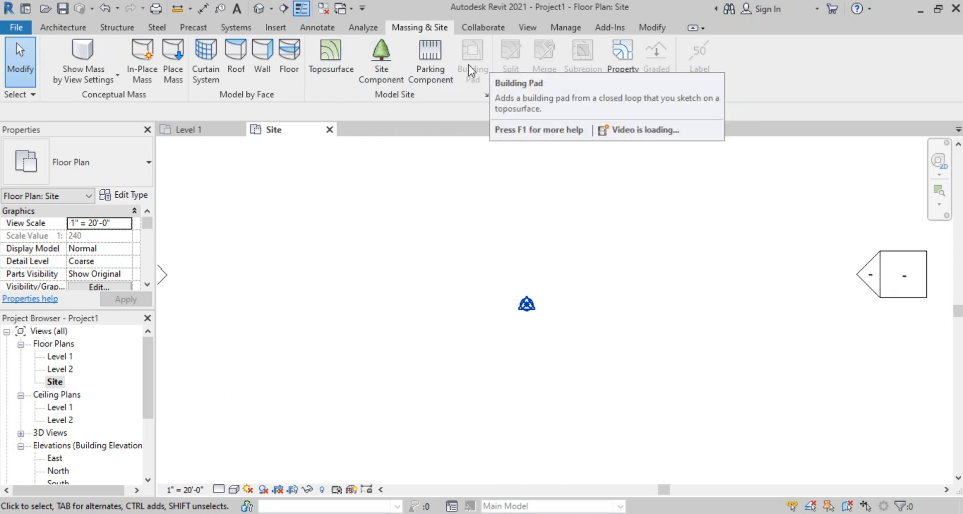
{"action": "left_click", "coordinate": [324, 57]}
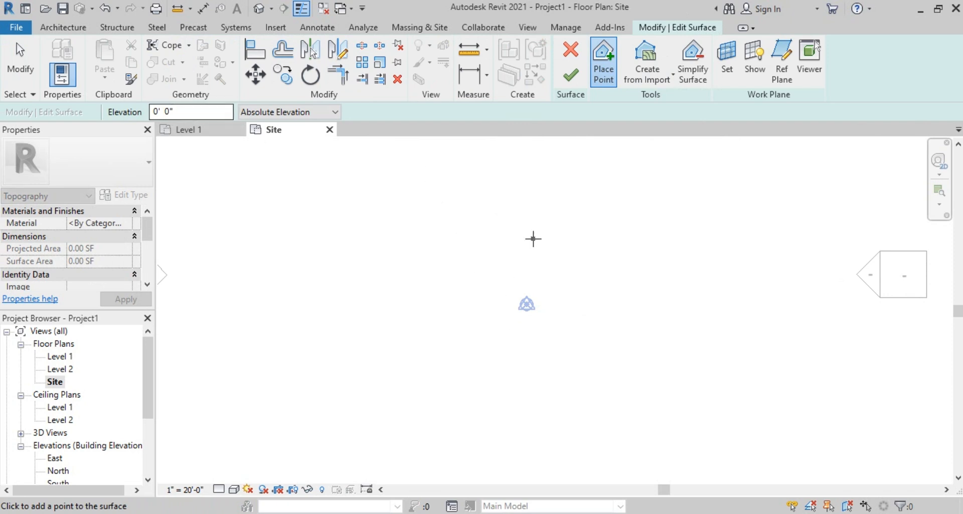
{"action": "left_click", "coordinate": [544, 179]}
{"action": "left_click", "coordinate": [687, 251]}
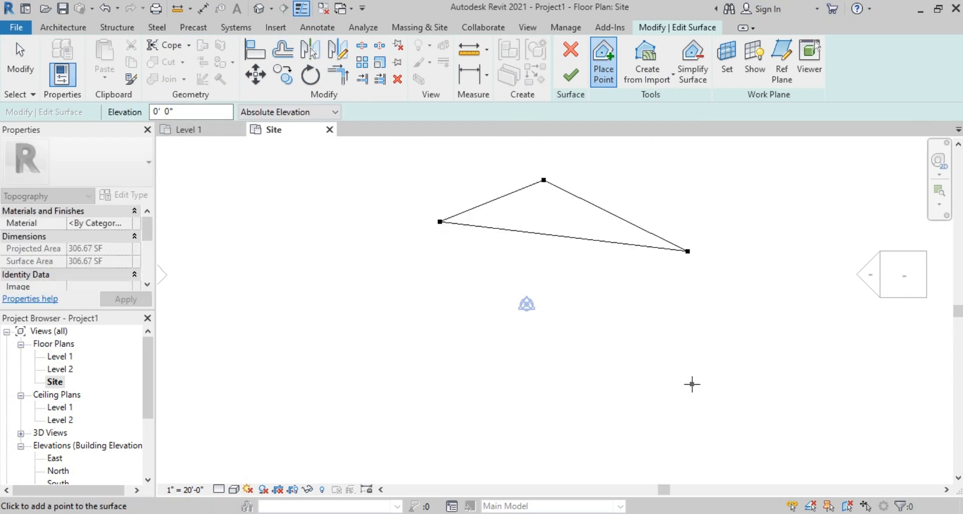
{"action": "left_click", "coordinate": [693, 383]}
{"action": "left_click", "coordinate": [551, 426]}
{"action": "left_click", "coordinate": [420, 424]}
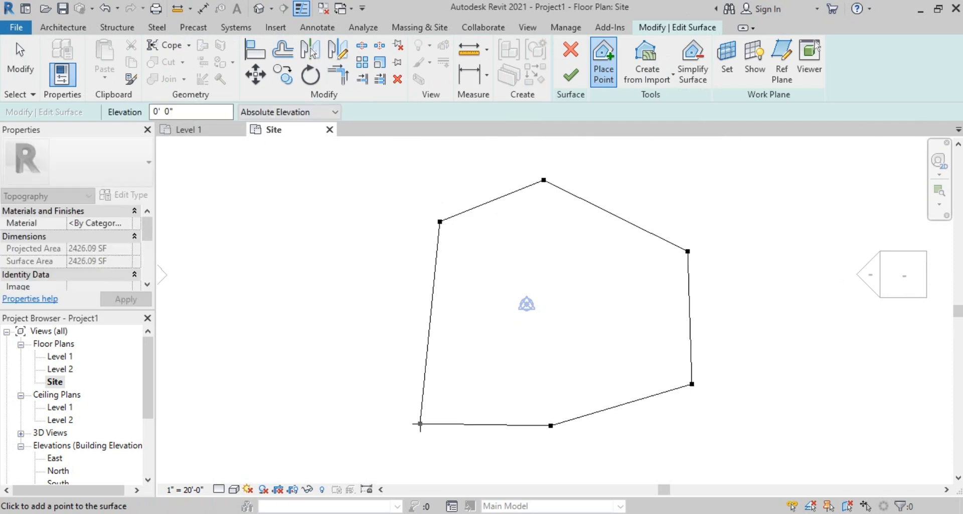
{"action": "left_click", "coordinate": [398, 339]}
Place a second, inner ring of toposurface points at elevation 0' inside the outer boundary.
{"action": "left_click", "coordinate": [557, 222]}
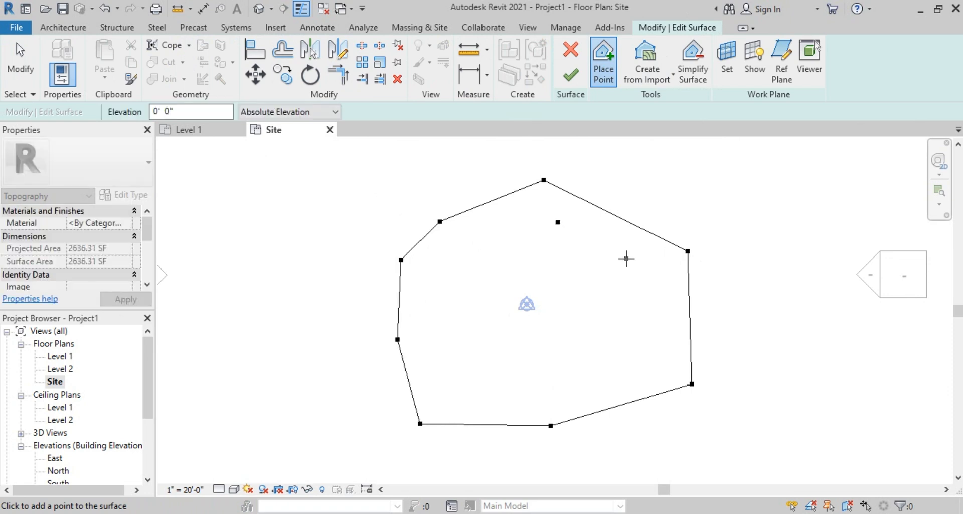
{"action": "left_click", "coordinate": [646, 318]}
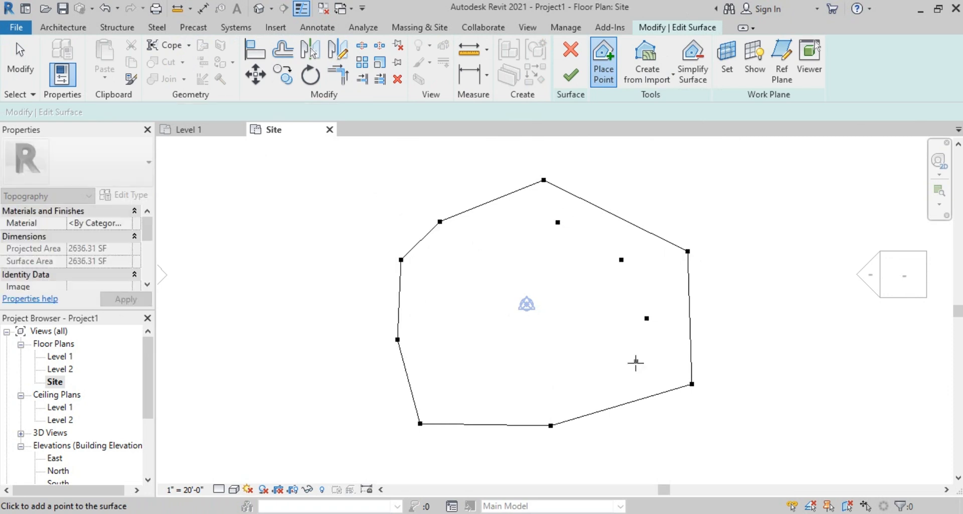
{"action": "left_click", "coordinate": [526, 384]}
{"action": "left_click", "coordinate": [446, 370]}
{"action": "left_click", "coordinate": [427, 306]}
{"action": "left_click", "coordinate": [473, 242]}
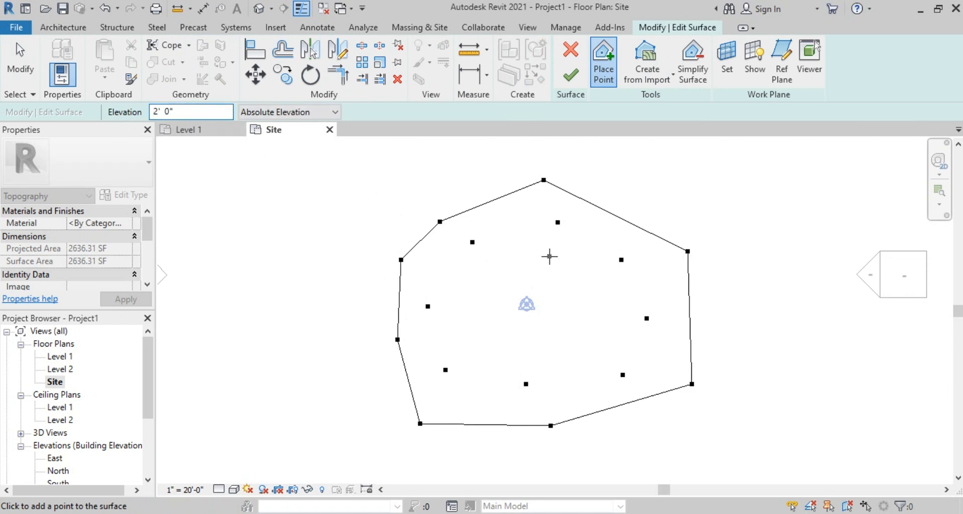
Place a third, smaller ring of toposurface points at elevation 2' inside the second ring.
{"action": "left_click", "coordinate": [550, 256]}
{"action": "left_click", "coordinate": [577, 348]}
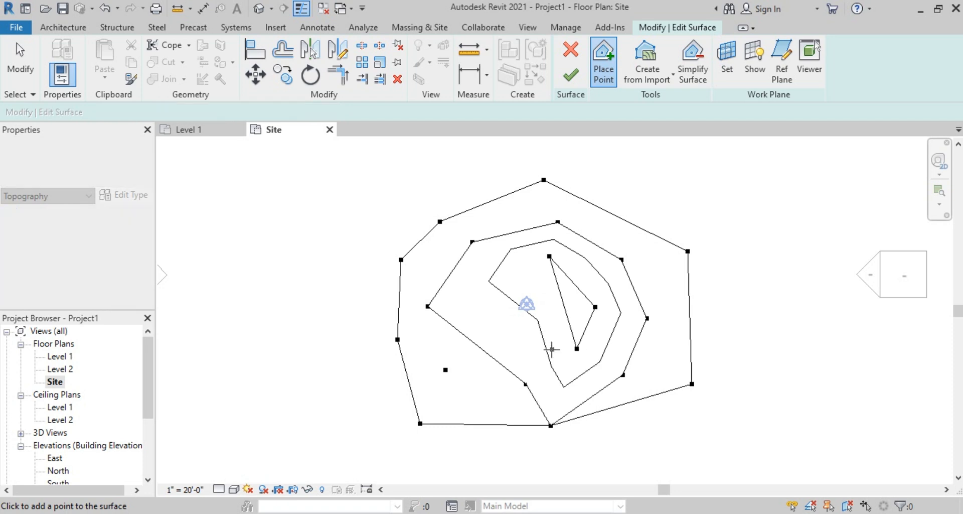
{"action": "left_click", "coordinate": [517, 352]}
{"action": "left_click", "coordinate": [469, 325]}
{"action": "left_click", "coordinate": [490, 270]}
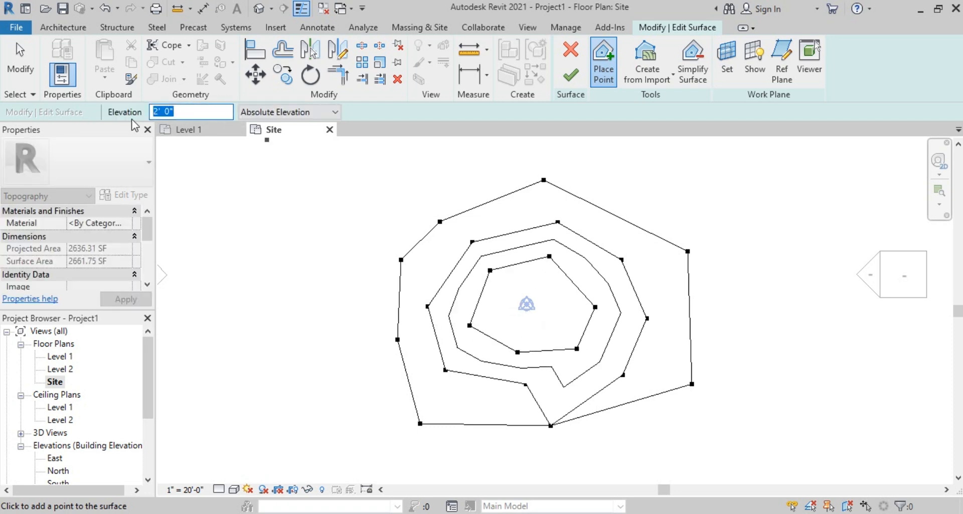
Place the innermost ring of toposurface points at elevation 4' around the centre of the mound.
{"action": "left_click", "coordinate": [541, 284]}
{"action": "left_click", "coordinate": [567, 311]}
{"action": "left_click", "coordinate": [539, 332]}
{"action": "left_click", "coordinate": [510, 317]}
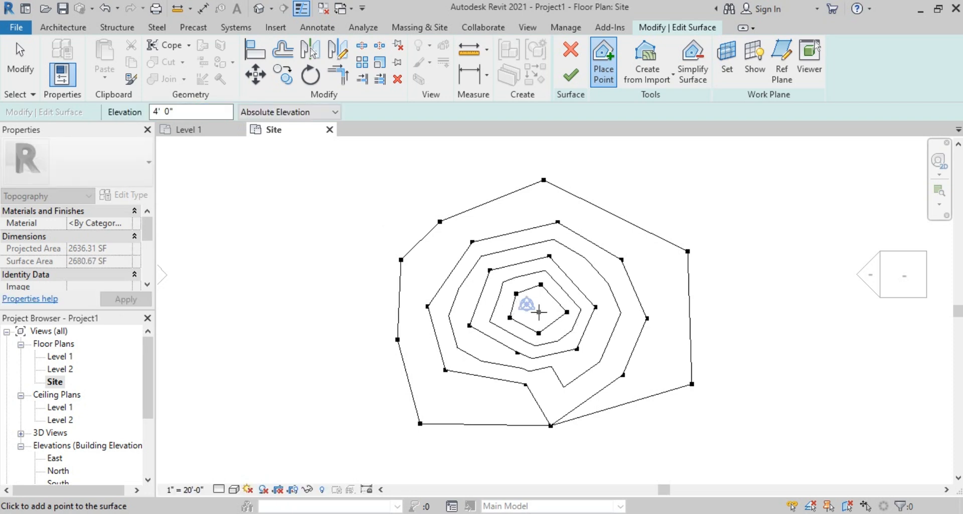
Finish the toposurface and inspect its shape in the default 3D view.
{"action": "left_click", "coordinate": [572, 78]}
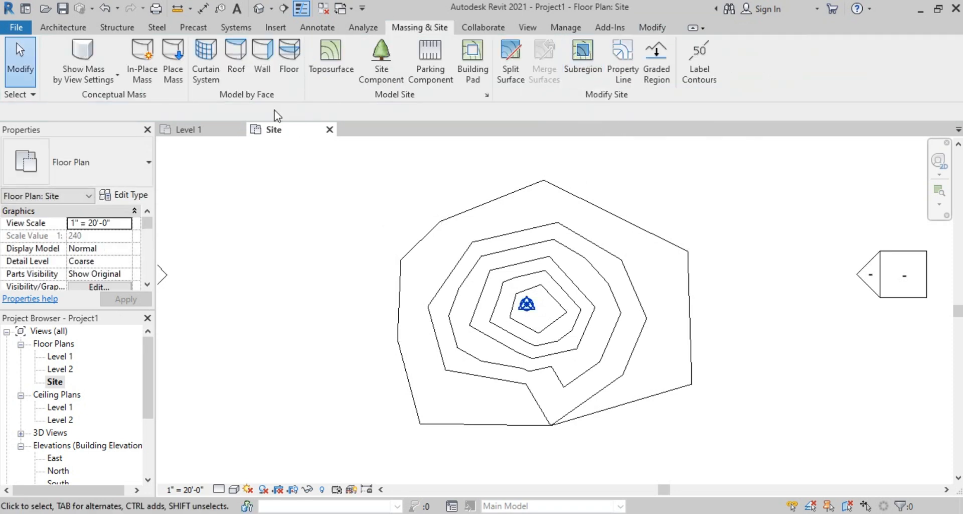
{"action": "left_click", "coordinate": [261, 11]}
{"action": "scroll", "coordinate": [552, 331], "scroll_direction": "up", "scroll_amount": 7}
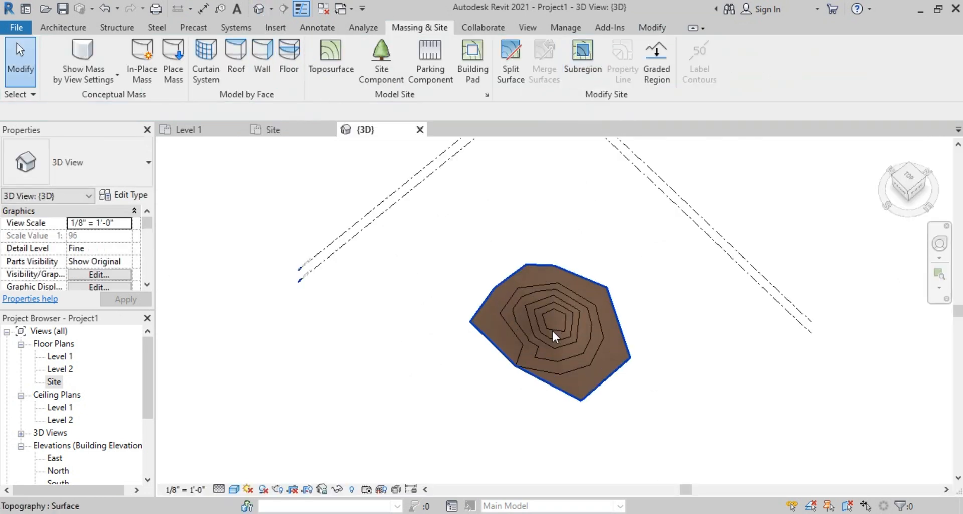
{"action": "middle_click_drag", "start_coordinate": [639, 430], "coordinate": [672, 374], "text": "shift"}
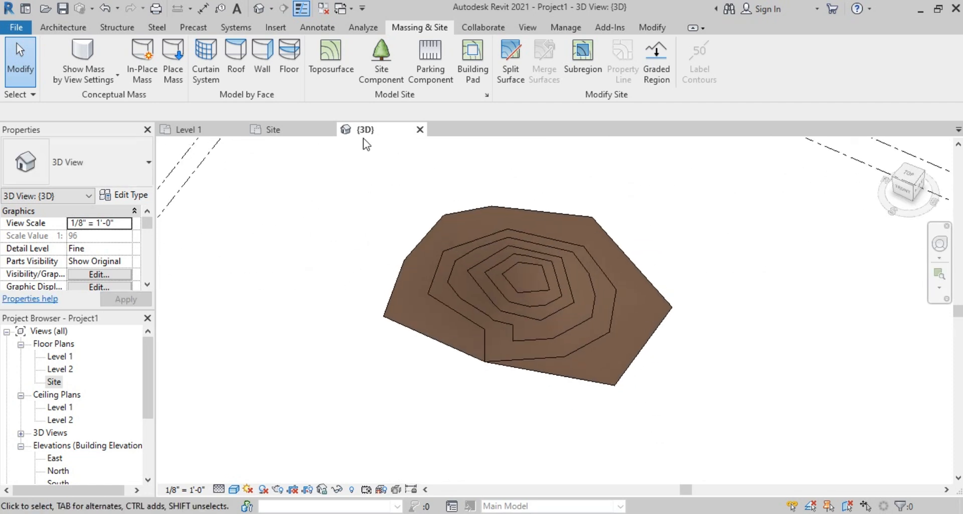
In the Site plan, start a Building Pad and draw a vertical boundary line about 17'-6" long across the mound's centre.
{"action": "left_click", "coordinate": [287, 133]}
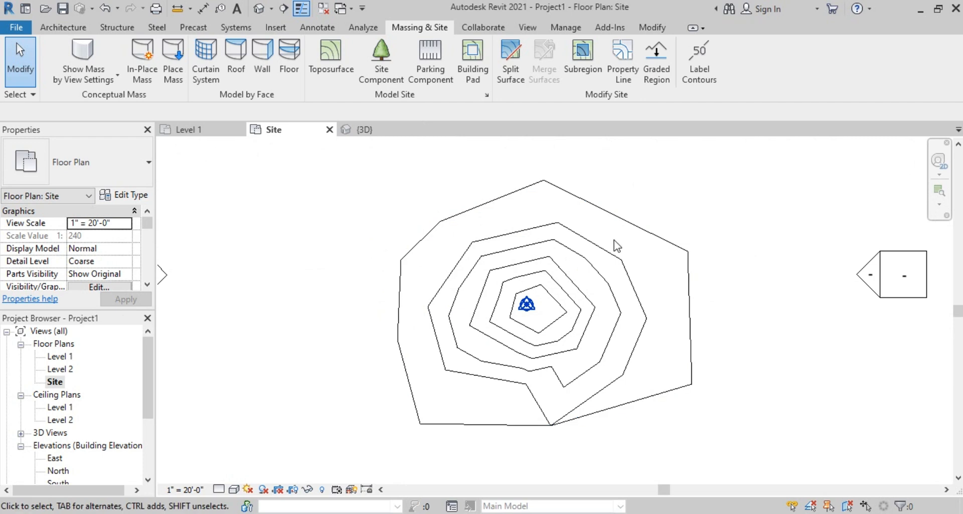
{"action": "left_click", "coordinate": [469, 60]}
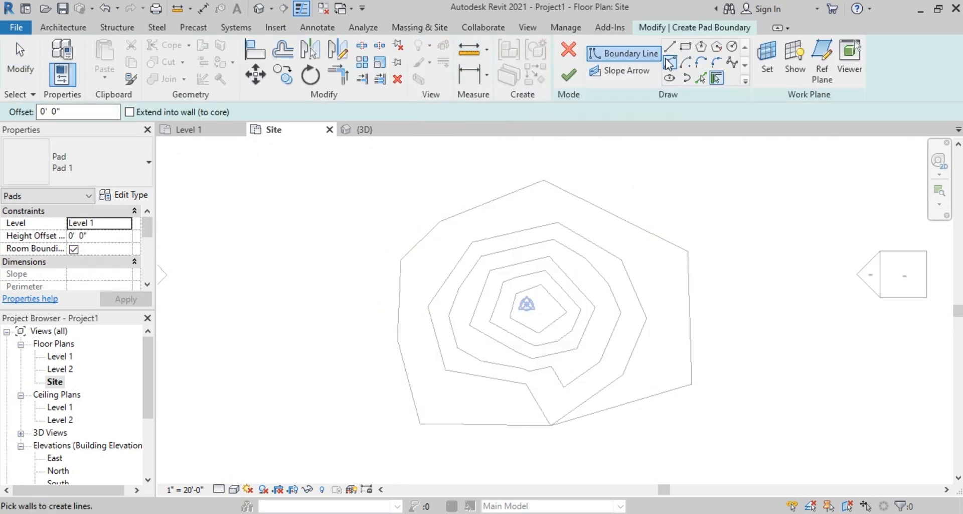
{"action": "left_click", "coordinate": [670, 47]}
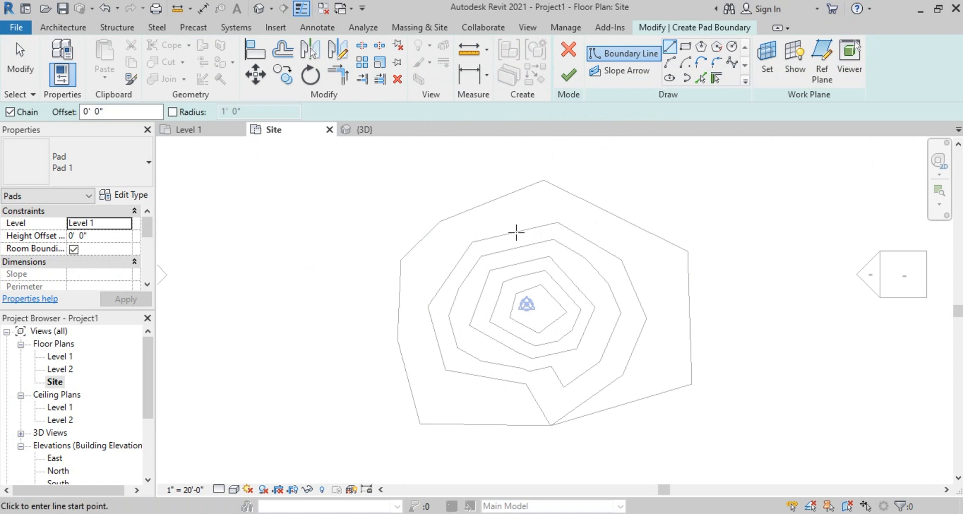
{"action": "left_click", "coordinate": [514, 264]}
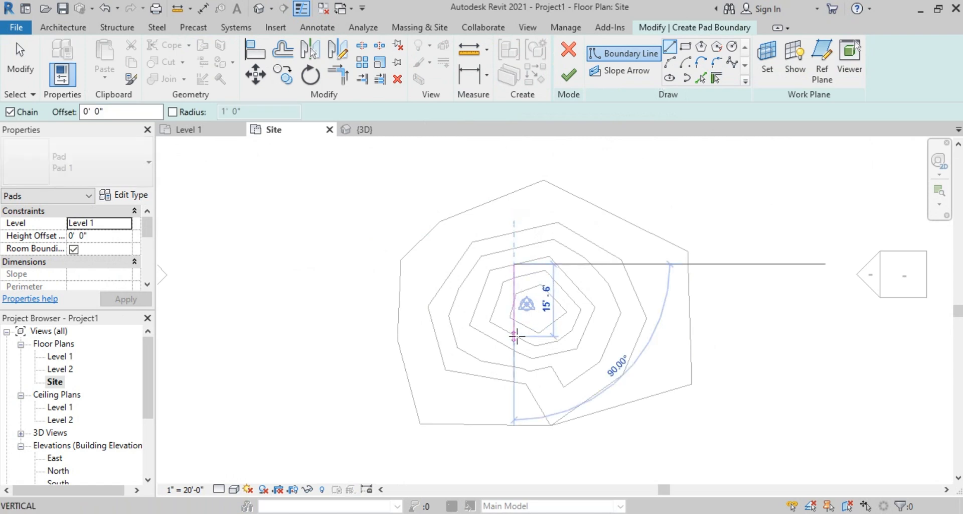
{"action": "left_click", "coordinate": [514, 345]}
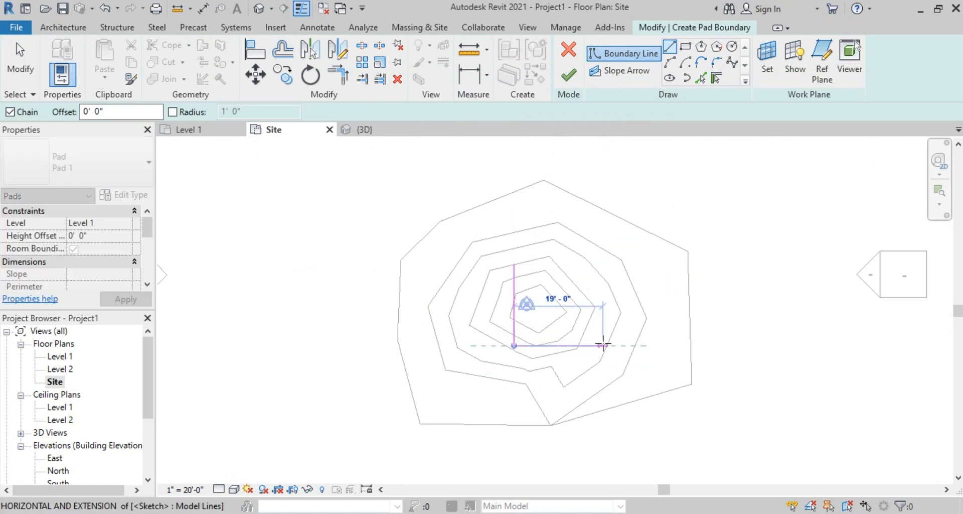
{"action": "key", "text": "Escape"}
{"action": "key", "text": "Escape"}
Nudge the vertical pad boundary line a short distance to the east.
{"action": "left_click", "coordinate": [514, 303]}
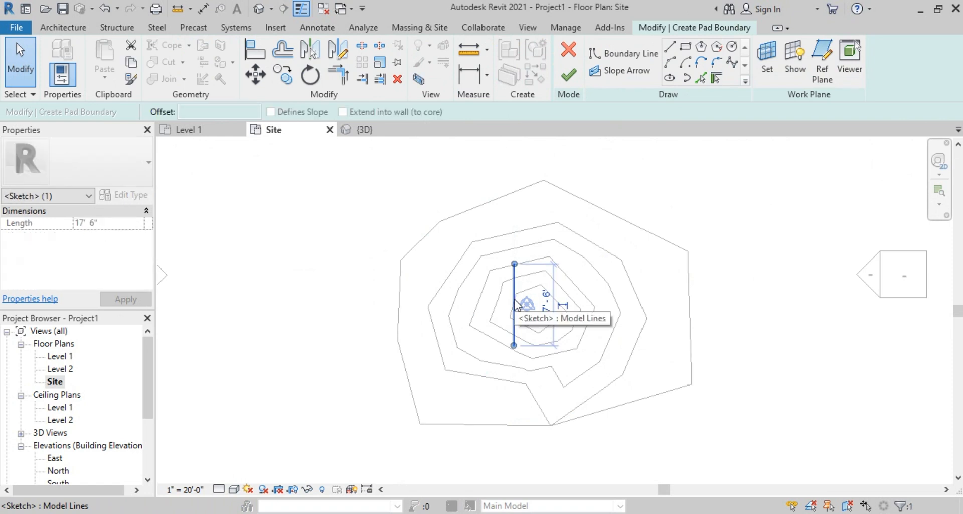
{"action": "key", "text": "Right"}
{"action": "key", "text": "Right"}
{"action": "key", "text": "Right"}
{"action": "key", "text": "Right"}
{"action": "key", "text": "Right"}
{"action": "key", "text": "Right"}
{"action": "key", "text": "Right"}
{"action": "key", "text": "Right"}
{"action": "key", "text": "Right"}
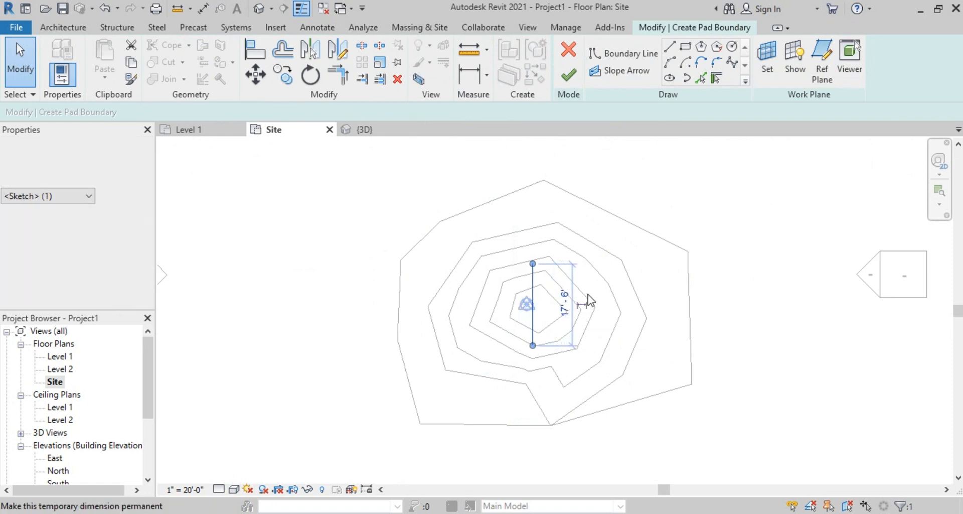
Close the pad boundary as a block about 16'-6" by 17'-6" with a narrow northern strip along its west edge, and finish the pad.
{"action": "left_click", "coordinate": [670, 46]}
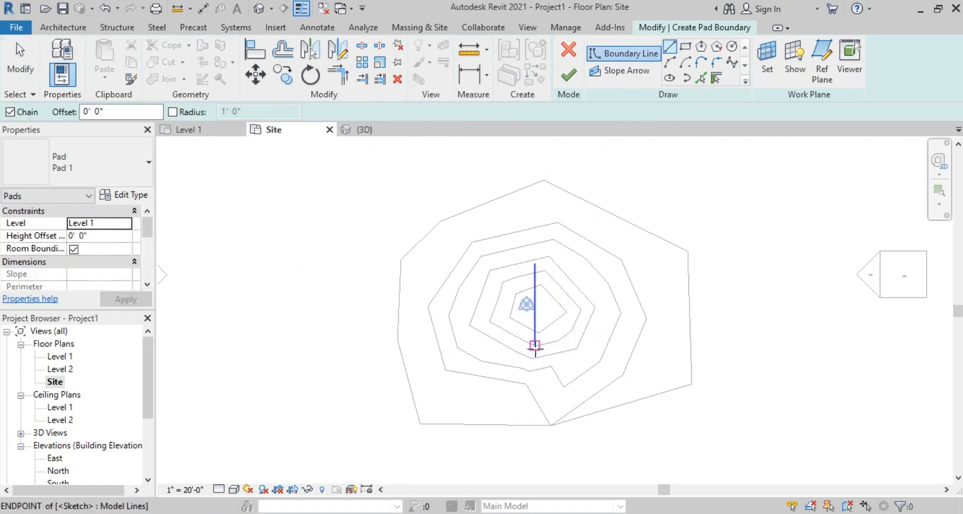
{"action": "left_click", "coordinate": [534, 345]}
{"action": "left_click", "coordinate": [611, 345]}
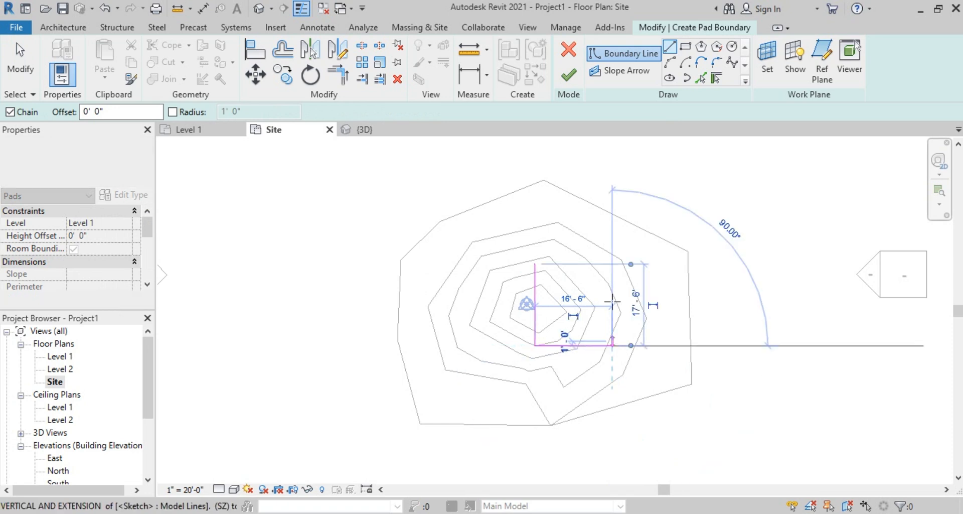
{"action": "left_click", "coordinate": [612, 264]}
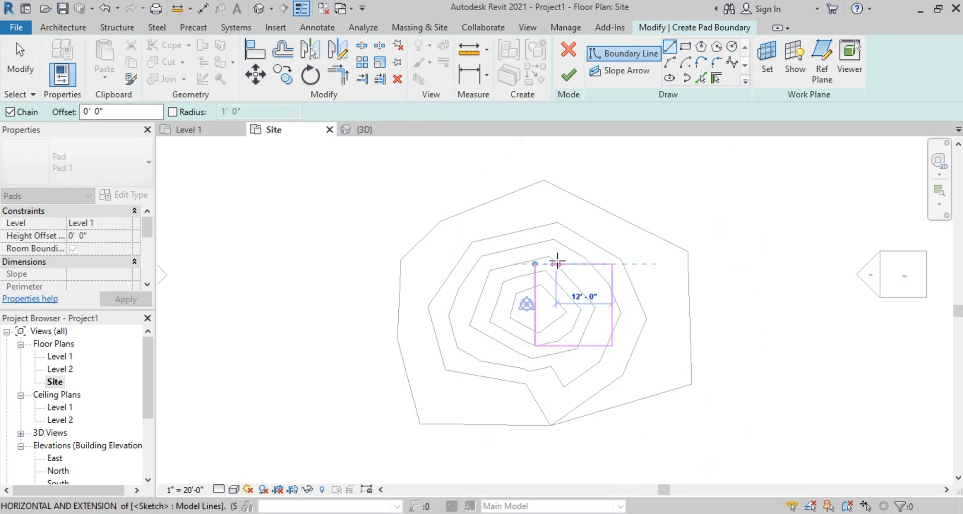
{"action": "left_click", "coordinate": [556, 264]}
{"action": "left_click", "coordinate": [556, 200]}
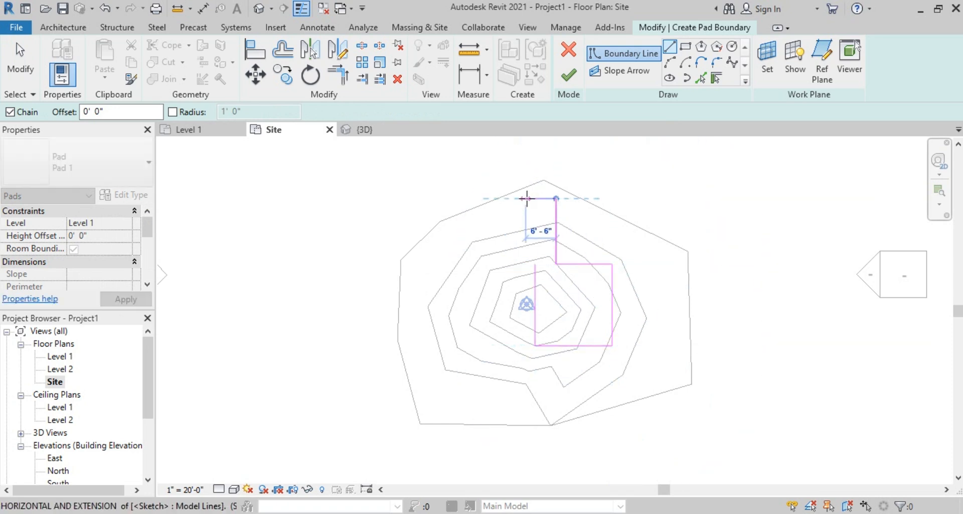
{"action": "left_click", "coordinate": [536, 200]}
{"action": "left_click", "coordinate": [536, 345]}
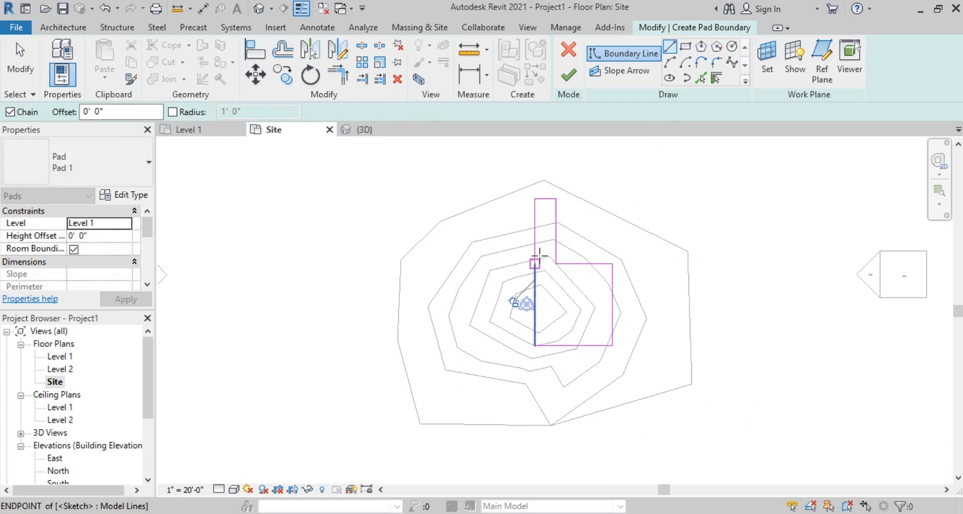
{"action": "key", "text": "Escape"}
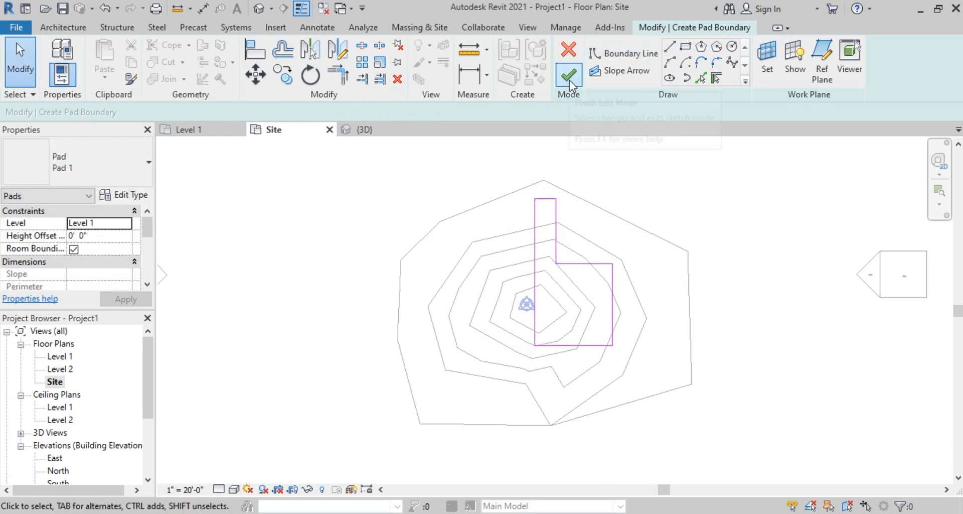
{"action": "left_click", "coordinate": [569, 75]}
Examine in the 3D view, from several angles, how the building pad cuts into the toposurface.
{"action": "left_click", "coordinate": [364, 129]}
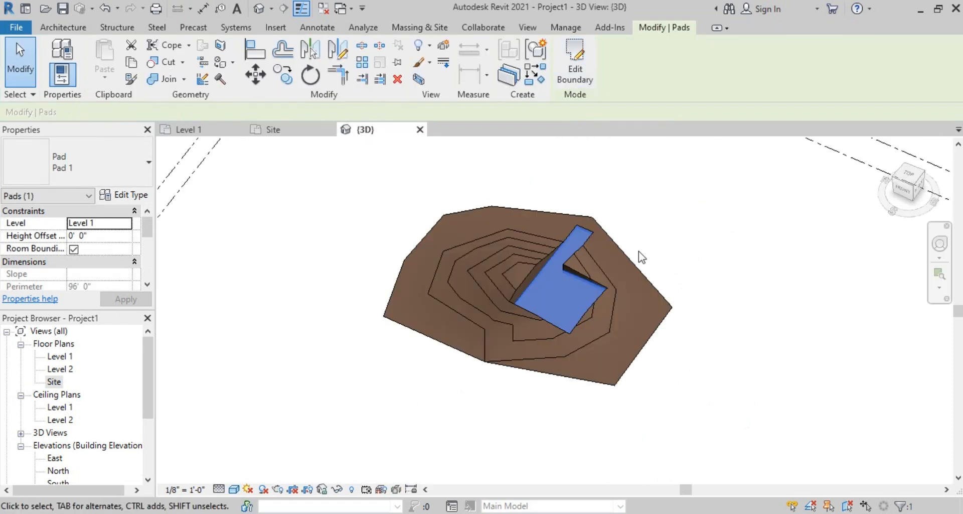
{"action": "left_click", "coordinate": [779, 366]}
{"action": "middle_click_drag", "start_coordinate": [779, 366], "coordinate": [627, 271], "text": "shift"}
{"action": "scroll", "coordinate": [590, 238], "scroll_direction": "up", "scroll_amount": 5}
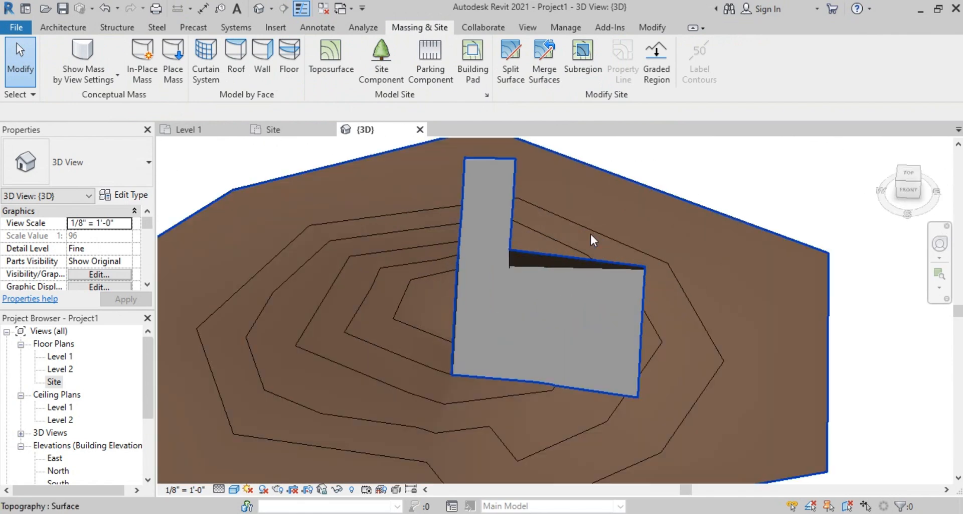
{"action": "middle_click_drag", "start_coordinate": [590, 240], "coordinate": [499, 355], "text": "shift"}
{"action": "scroll", "coordinate": [466, 326], "scroll_direction": "up", "scroll_amount": 3}
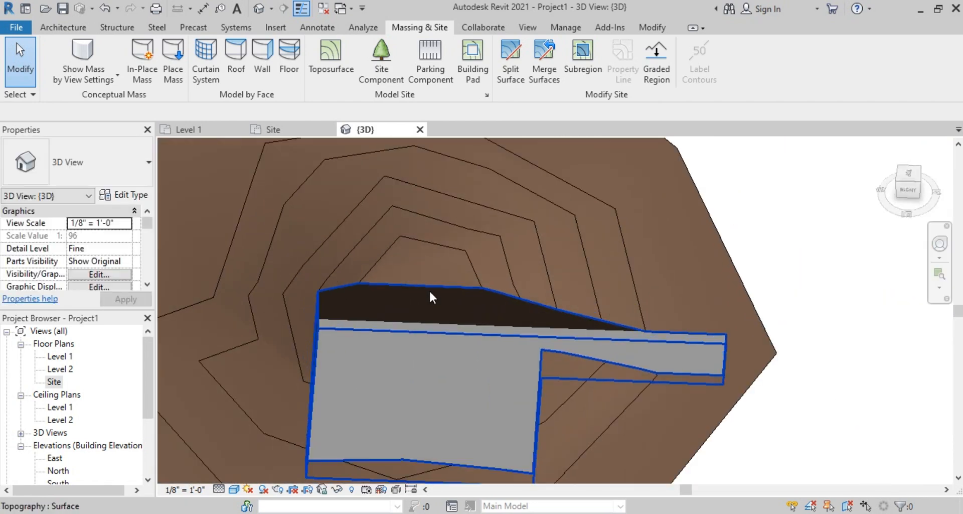
{"action": "scroll", "coordinate": [573, 351], "scroll_direction": "down", "scroll_amount": 4}
{"action": "middle_click_drag", "start_coordinate": [576, 355], "coordinate": [635, 287], "text": "shift"}
Select the building pad in the Site plan and open its boundary for editing.
{"action": "left_click", "coordinate": [304, 139]}
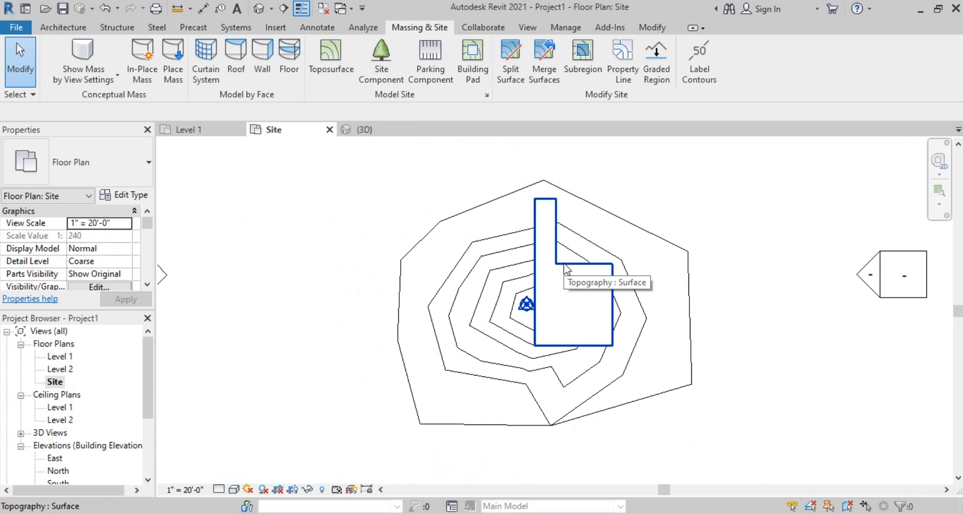
{"action": "key", "text": "Tab"}
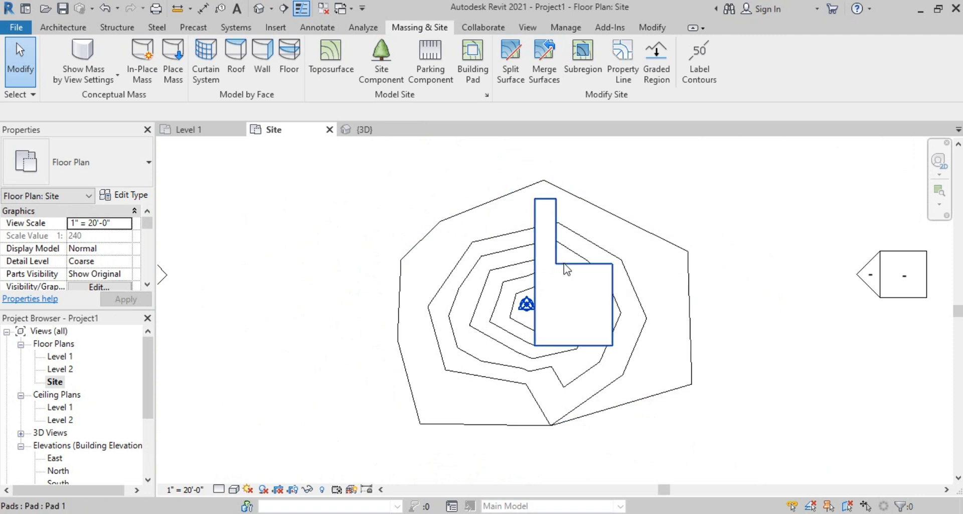
{"action": "left_click", "coordinate": [564, 264]}
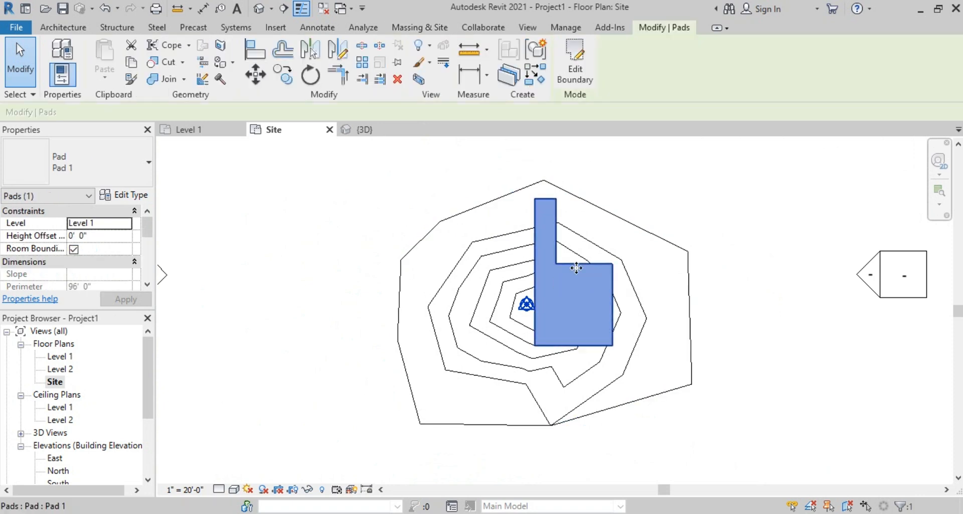
{"action": "left_click", "coordinate": [623, 204]}
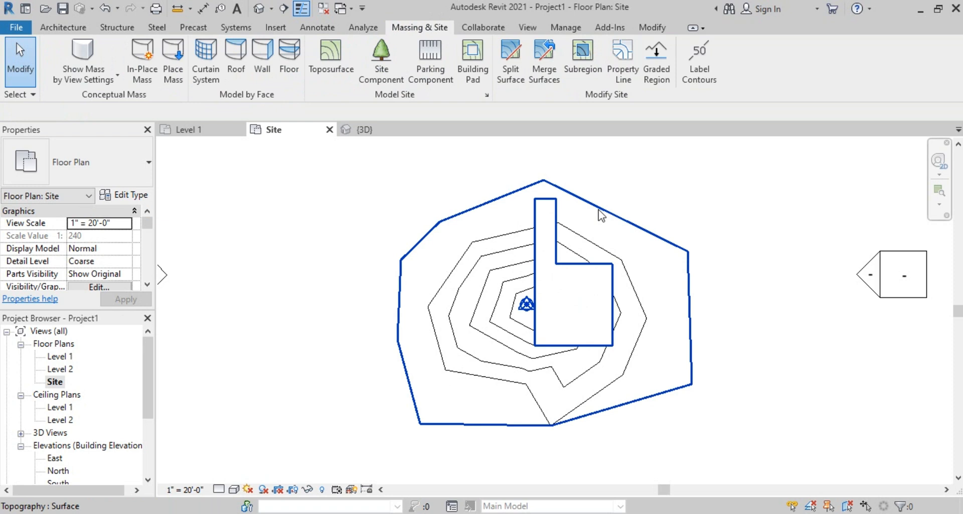
{"action": "left_click", "coordinate": [560, 236]}
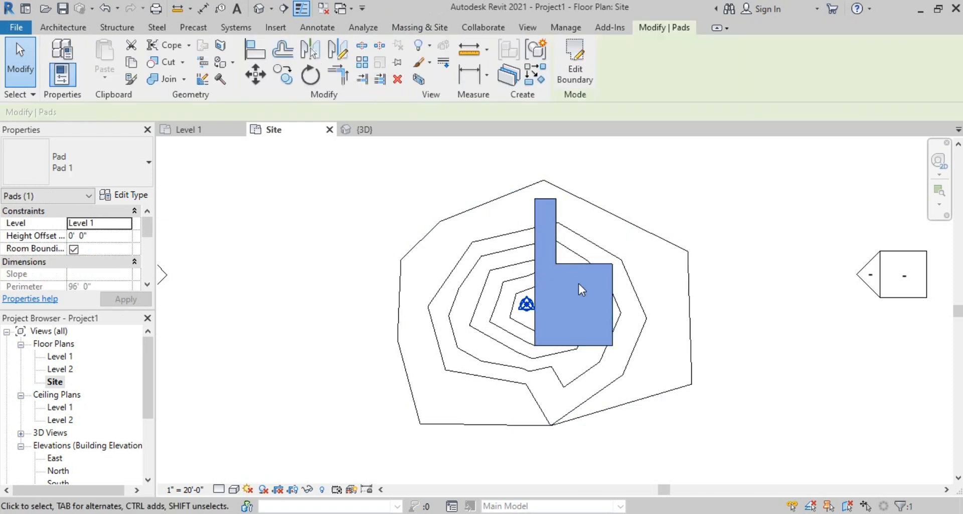
{"action": "left_click", "coordinate": [580, 66]}
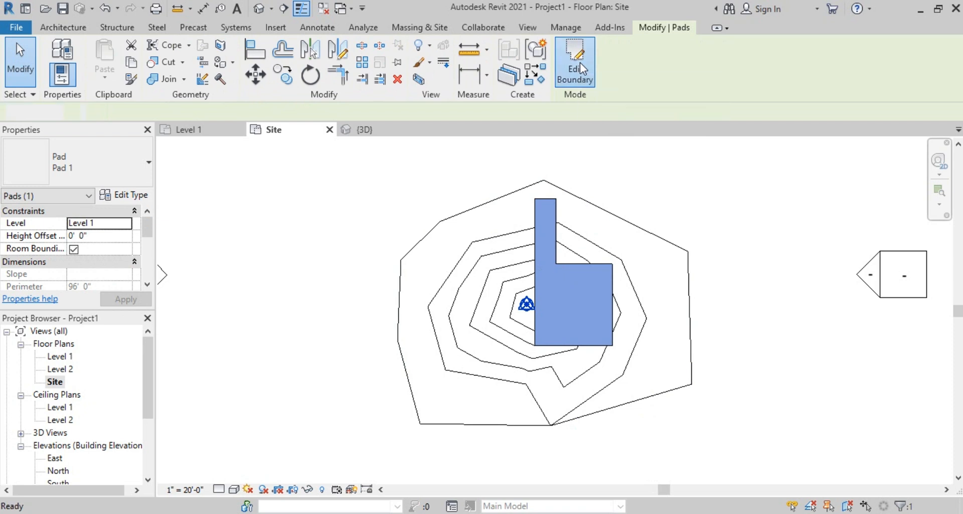
{"action": "scroll", "coordinate": [562, 190], "scroll_direction": "up", "scroll_amount": 1}
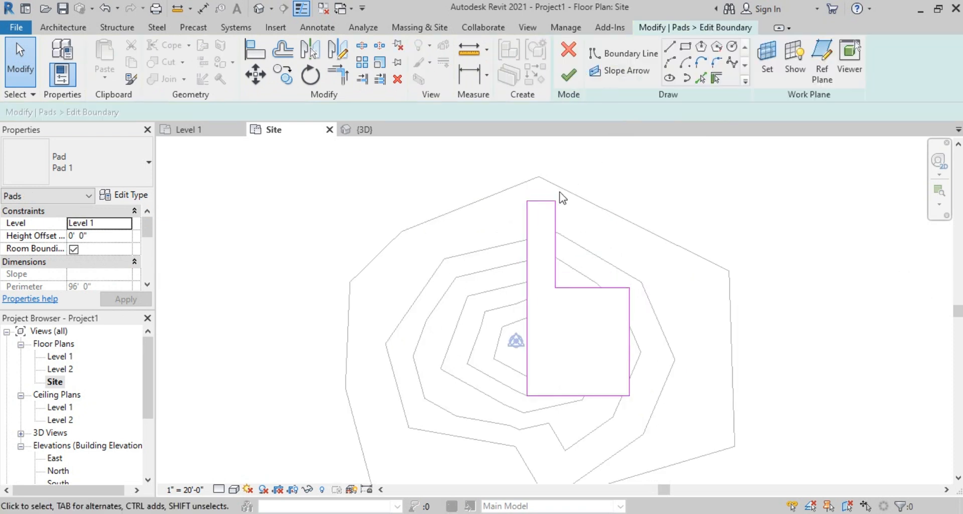
{"action": "middle_click_drag", "start_coordinate": [630, 187], "coordinate": [628, 205]}
{"action": "scroll", "coordinate": [628, 205], "scroll_direction": "down", "scroll_amount": 1}
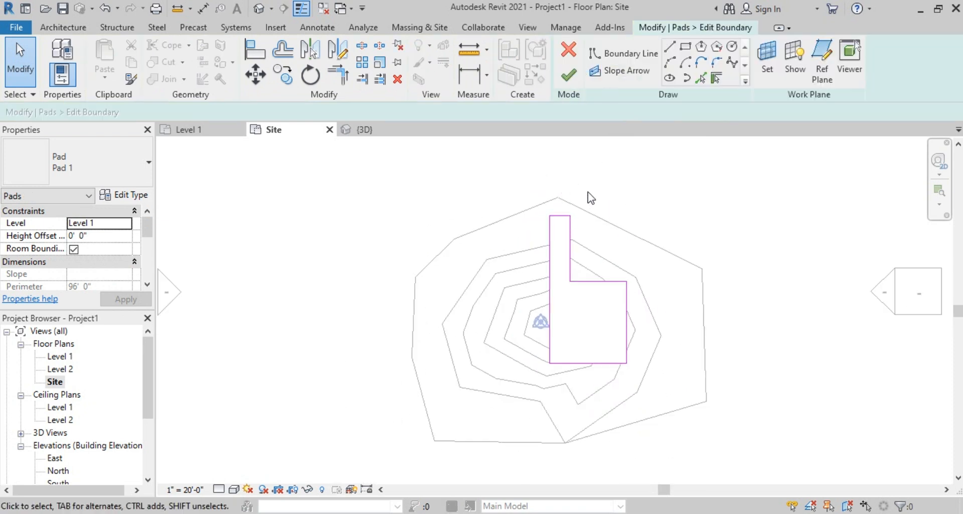
Try to stretch the pad's northern strip past the toposurface edge, to about 21'-6" long, and finish the boundary.
{"action": "left_click", "coordinate": [560, 216]}
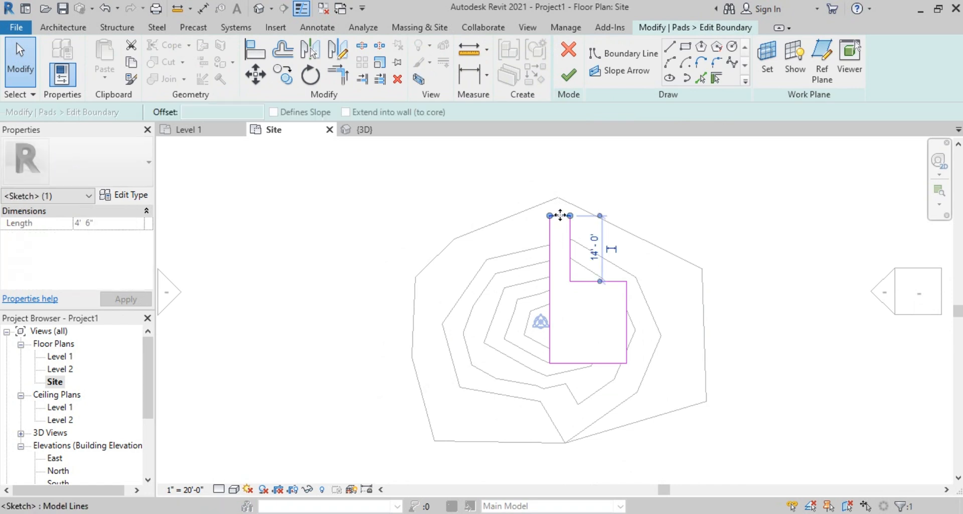
{"action": "left_click_drag", "start_coordinate": [560, 216], "coordinate": [563, 181]}
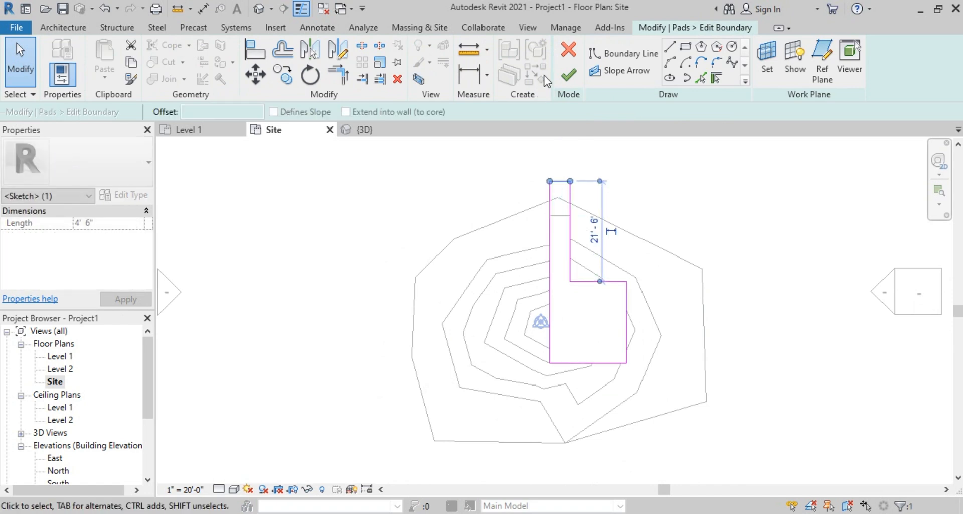
{"action": "left_click", "coordinate": [578, 83]}
{"action": "left_click", "coordinate": [881, 484]}
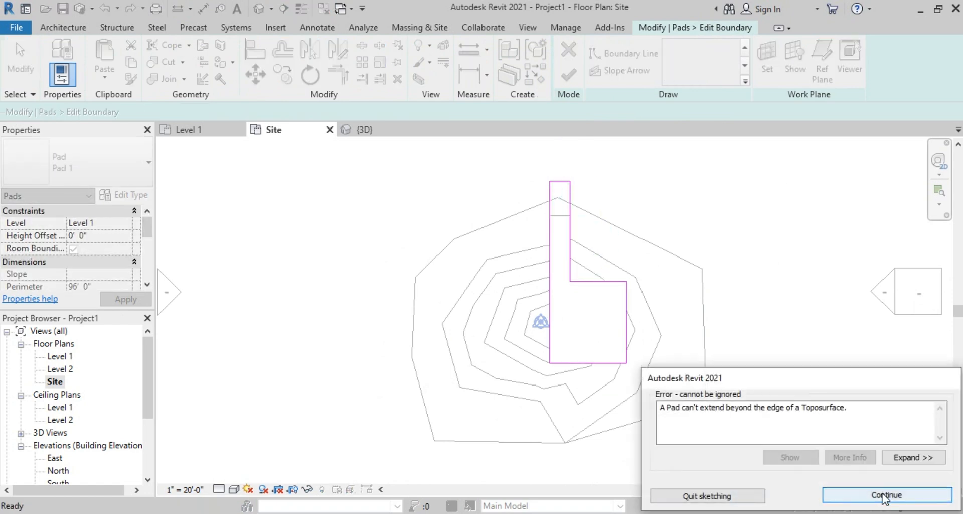
Pull the strip's north edge back inside the toposurface so the strip is about 15'-6" long, and finish the pad.
{"action": "left_click", "coordinate": [561, 181]}
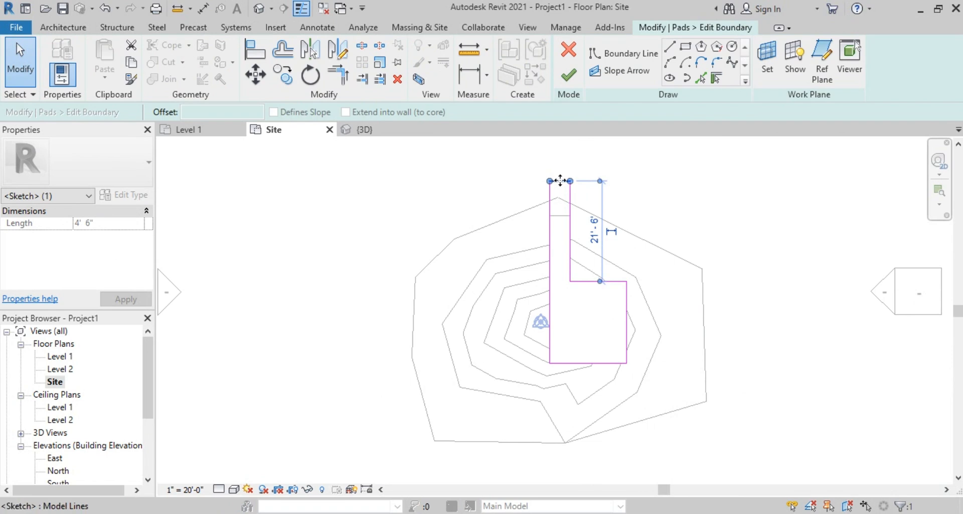
{"action": "left_click_drag", "start_coordinate": [558, 192], "coordinate": [558, 219]}
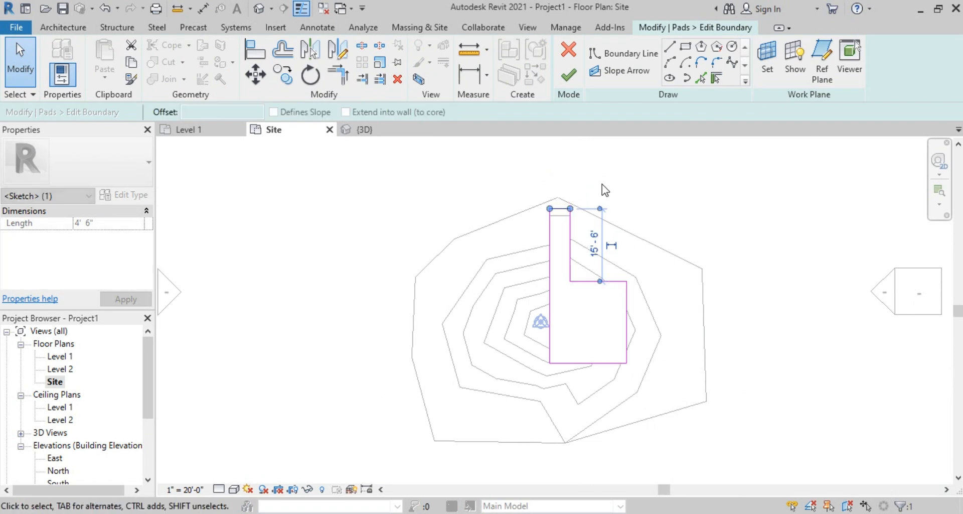
{"action": "left_click", "coordinate": [539, 202]}
{"action": "scroll", "coordinate": [539, 202], "scroll_direction": "up", "scroll_amount": 2}
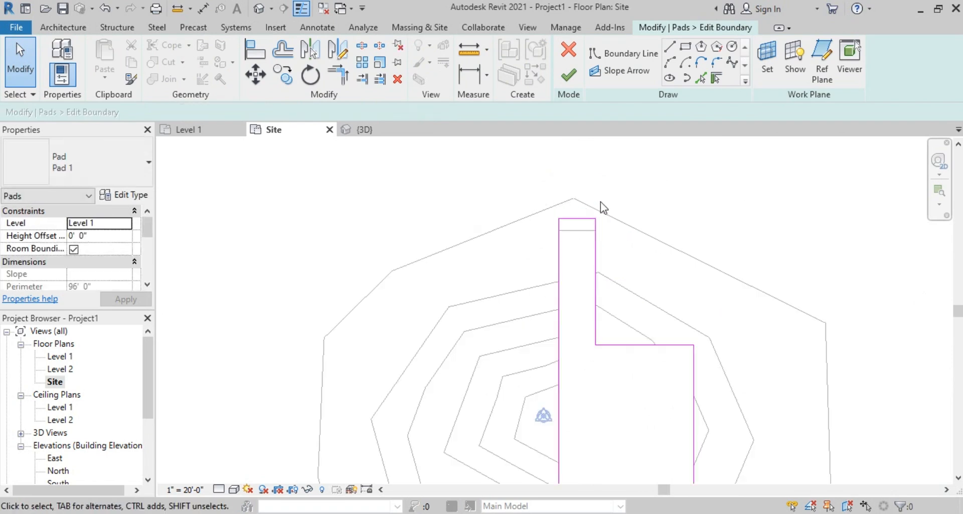
{"action": "left_click", "coordinate": [568, 76]}
Examine in the 3D view, from several sides, how the lengthened strip of the pad meets the terrain.
{"action": "left_click", "coordinate": [366, 129]}
{"action": "left_click", "coordinate": [717, 227]}
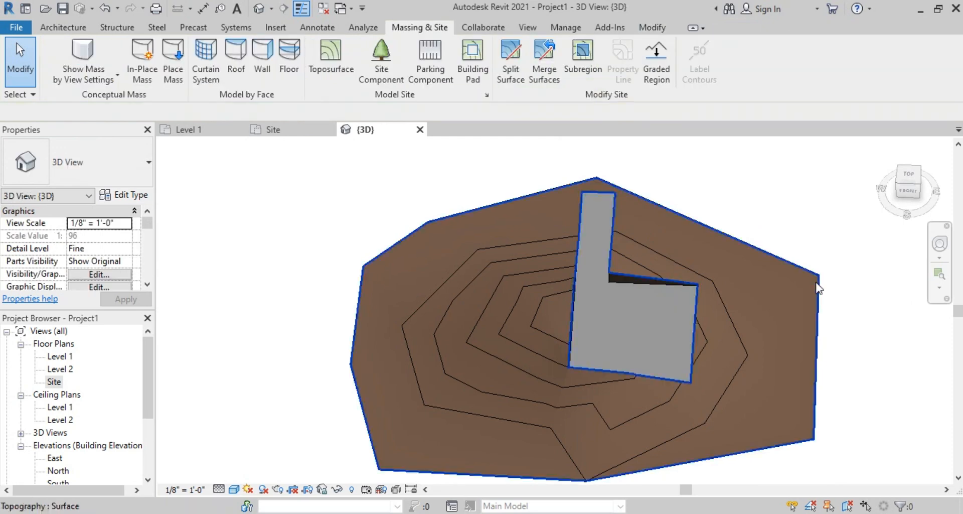
{"action": "middle_click_drag", "start_coordinate": [818, 279], "coordinate": [589, 307], "text": "shift"}
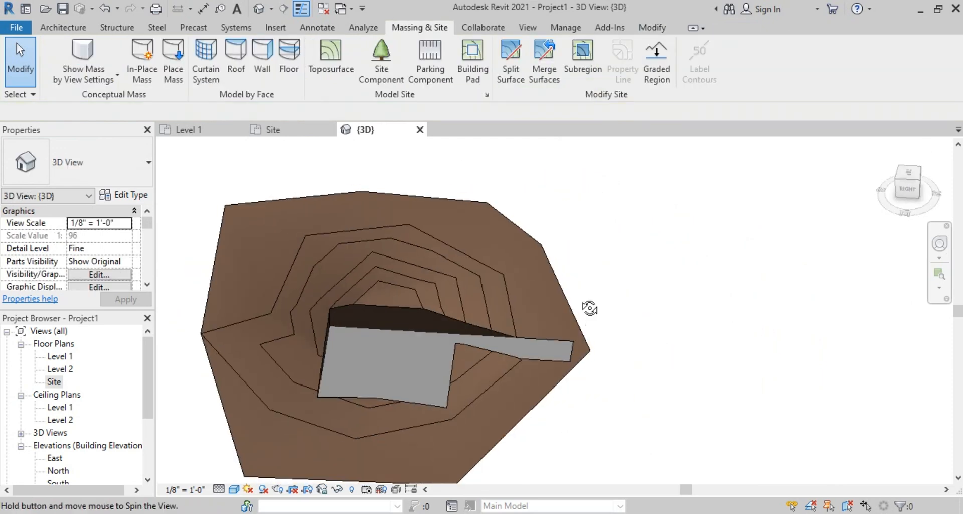
{"action": "middle_click_drag", "start_coordinate": [654, 301], "coordinate": [826, 395], "text": "shift"}
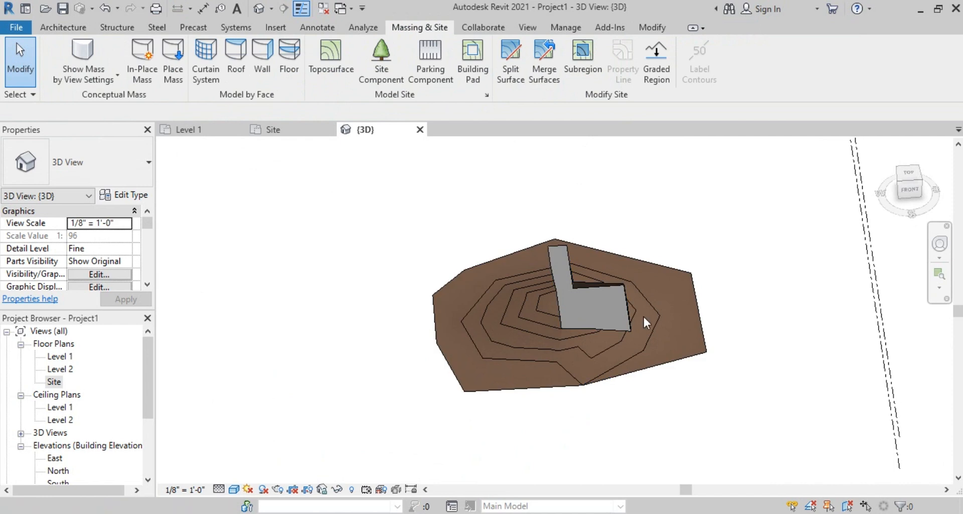
{"action": "middle_click_drag", "start_coordinate": [645, 323], "coordinate": [486, 291], "text": "shift"}
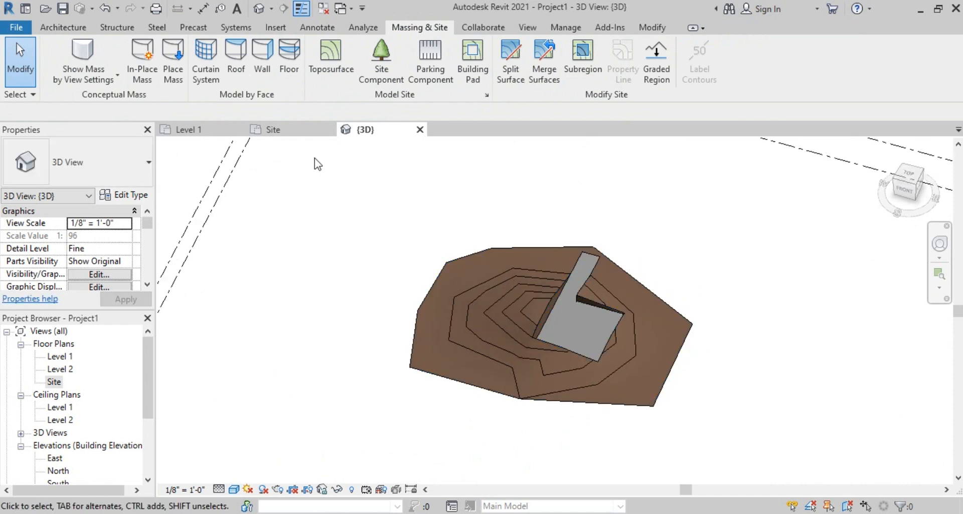
In the Site plan, create a circular building pad of about 6'-6" radius on the mound's west side and show it in 3D.
{"action": "left_click", "coordinate": [275, 129]}
{"action": "left_click", "coordinate": [473, 55]}
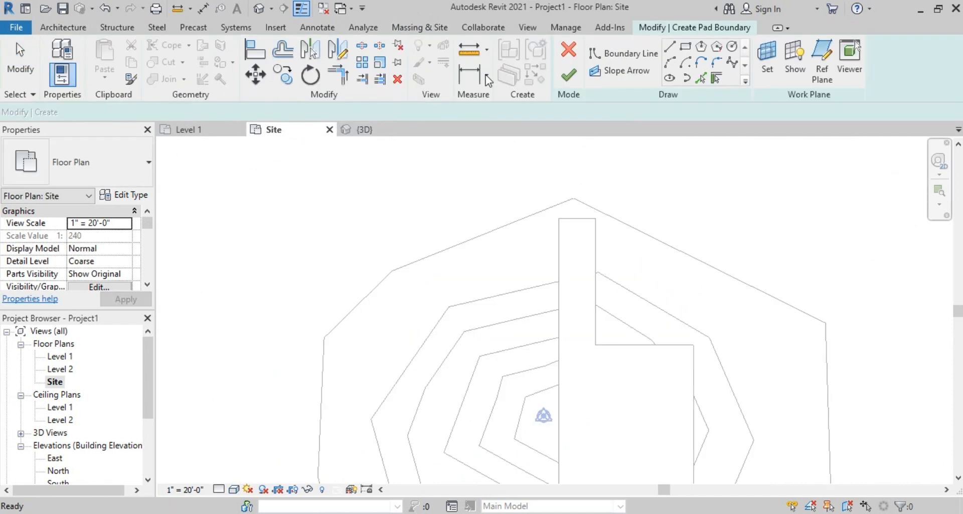
{"action": "left_click", "coordinate": [732, 47]}
{"action": "scroll", "coordinate": [574, 209], "scroll_direction": "down", "scroll_amount": 3}
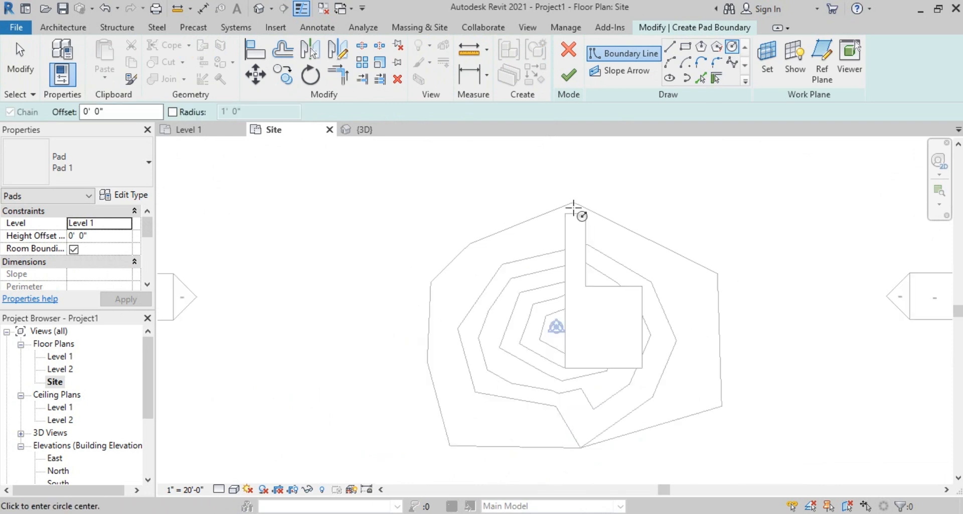
{"action": "scroll", "coordinate": [499, 344], "scroll_direction": "up", "scroll_amount": 1}
{"action": "scroll", "coordinate": [471, 294], "scroll_direction": "up", "scroll_amount": 2}
{"action": "left_click", "coordinate": [487, 281]}
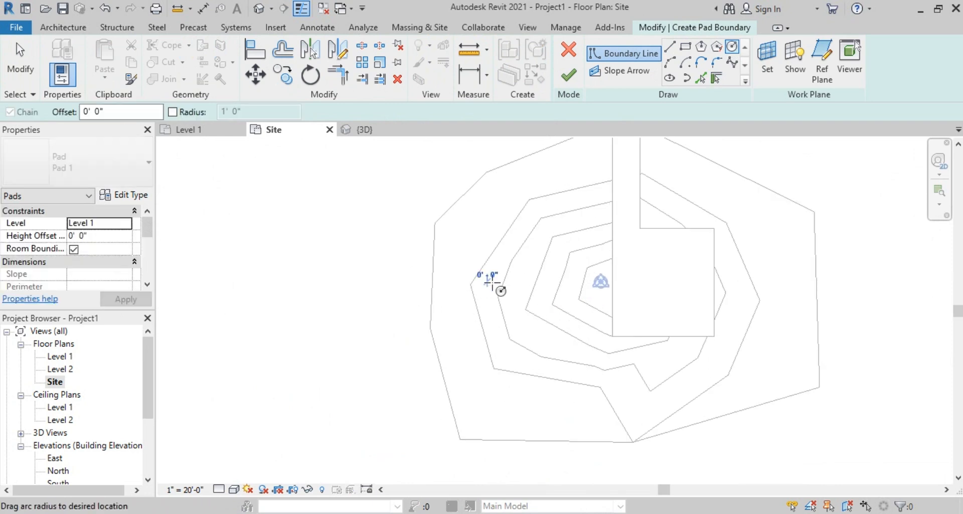
{"action": "left_click", "coordinate": [516, 309]}
{"action": "left_click", "coordinate": [568, 75]}
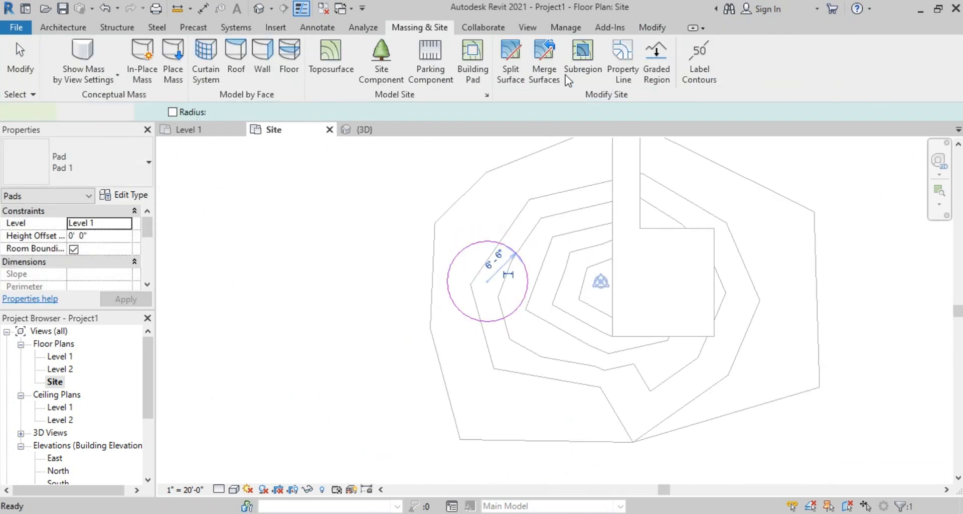
{"action": "left_click", "coordinate": [369, 131]}
{"action": "key", "text": "Escape"}
{"action": "middle_click_drag", "start_coordinate": [421, 304], "coordinate": [760, 351], "text": "shift"}
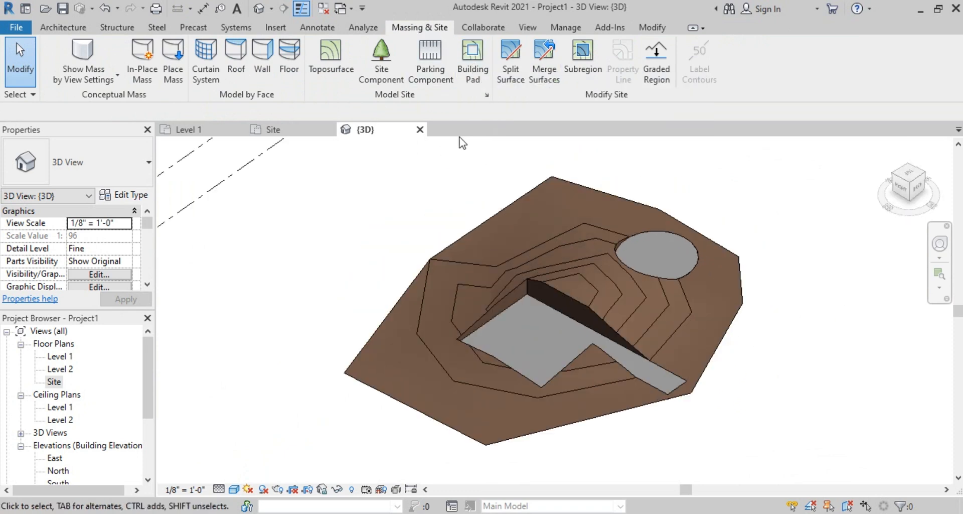
Place a Parking Space component of type 9' x 18' - 90 deg on the block-shaped pad in the 3D view.
{"action": "left_click", "coordinate": [432, 67]}
{"action": "left_click", "coordinate": [146, 166]}
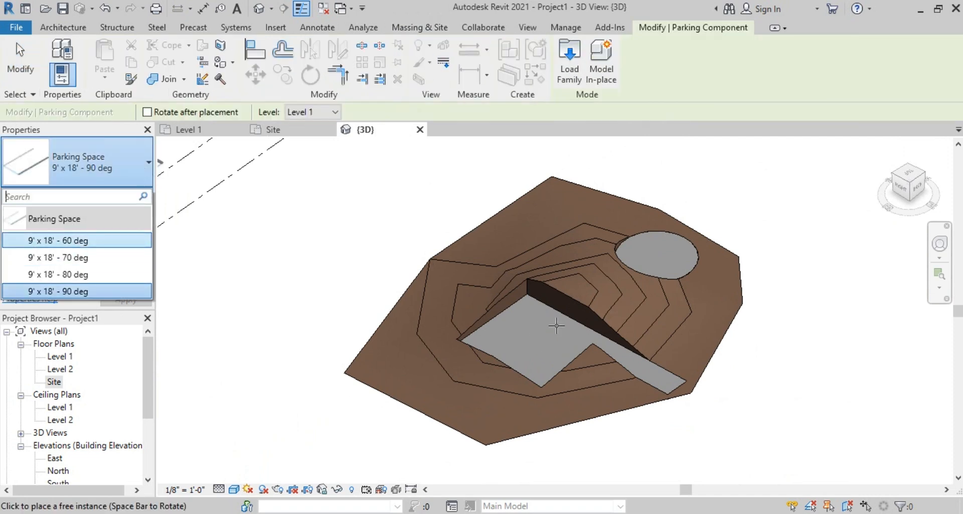
{"action": "scroll", "coordinate": [681, 257], "scroll_direction": "up", "scroll_amount": 3}
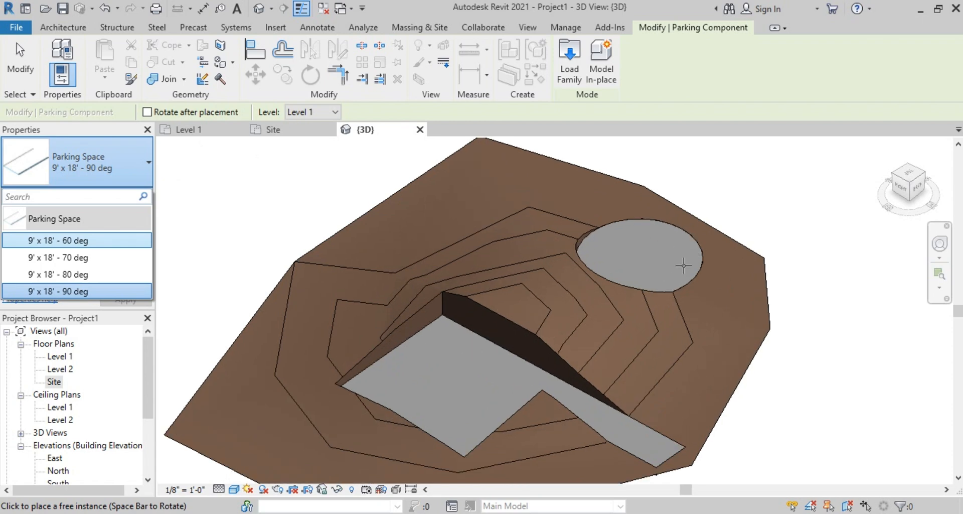
{"action": "left_click", "coordinate": [430, 375]}
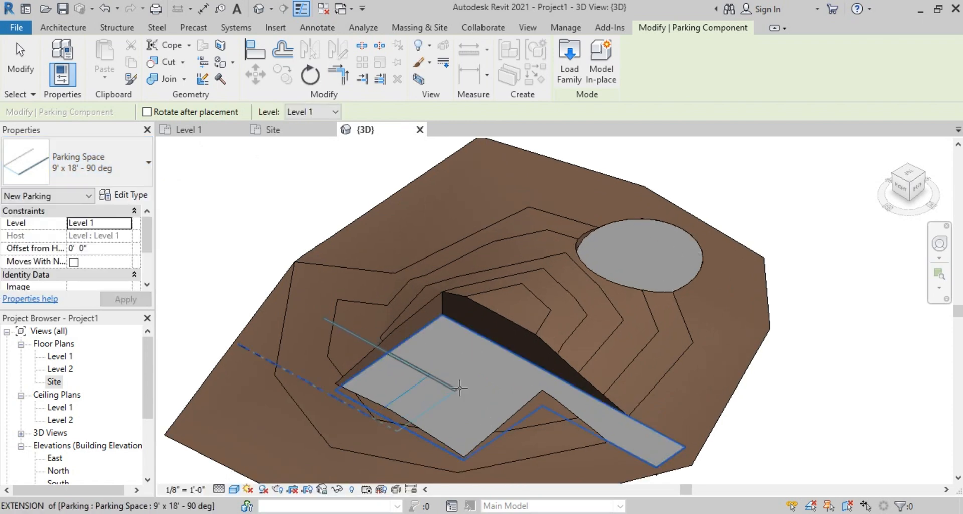
{"action": "left_click", "coordinate": [35, 81]}
Move the parking space off the block-shaped pad so that it partly overlaps the circular pad.
{"action": "scroll", "coordinate": [415, 365], "scroll_direction": "up", "scroll_amount": 2}
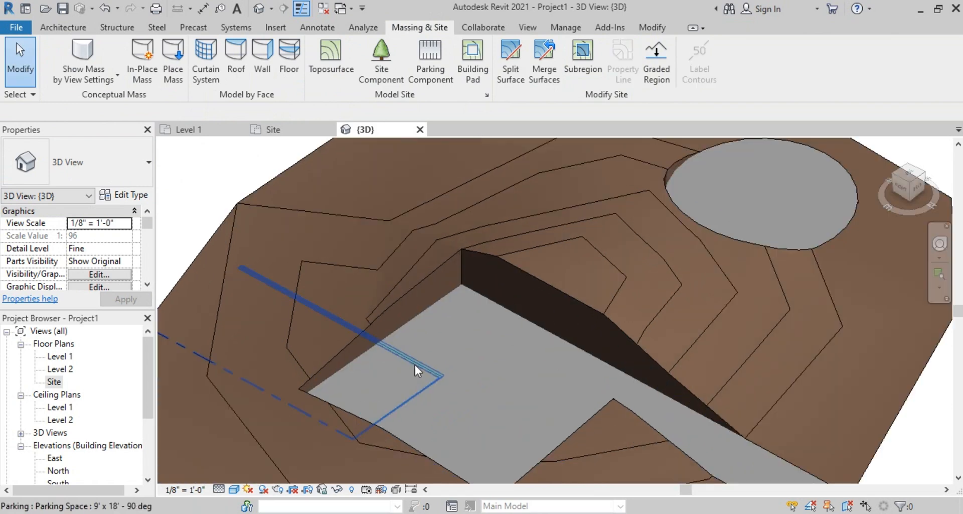
{"action": "left_click", "coordinate": [415, 365]}
{"action": "scroll", "coordinate": [475, 363], "scroll_direction": "down", "scroll_amount": 3}
{"action": "left_click", "coordinate": [131, 169]}
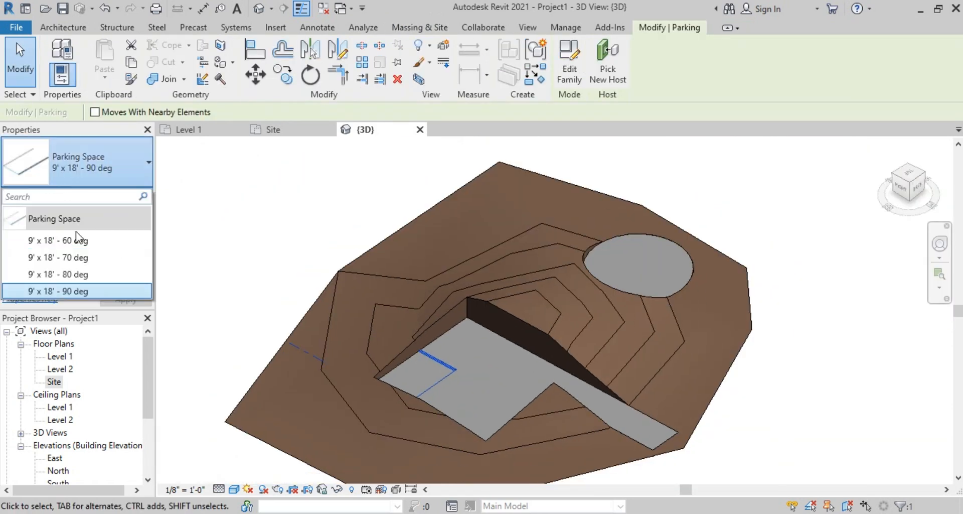
{"action": "left_click", "coordinate": [446, 364]}
{"action": "left_click", "coordinate": [441, 361]}
{"action": "left_click_drag", "start_coordinate": [439, 361], "coordinate": [771, 365]}
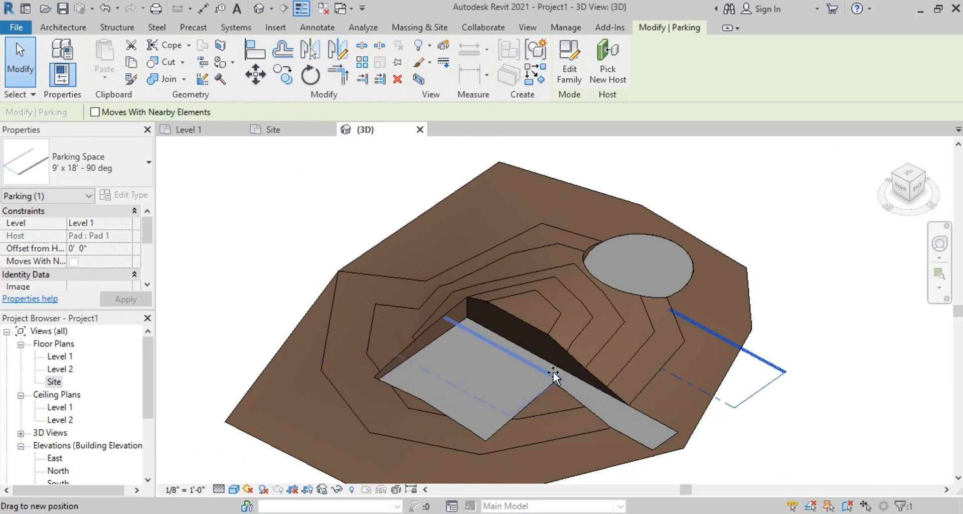
{"action": "left_click_drag", "start_coordinate": [553, 371], "coordinate": [702, 347]}
{"action": "left_click_drag", "start_coordinate": [763, 304], "coordinate": [764, 306]}
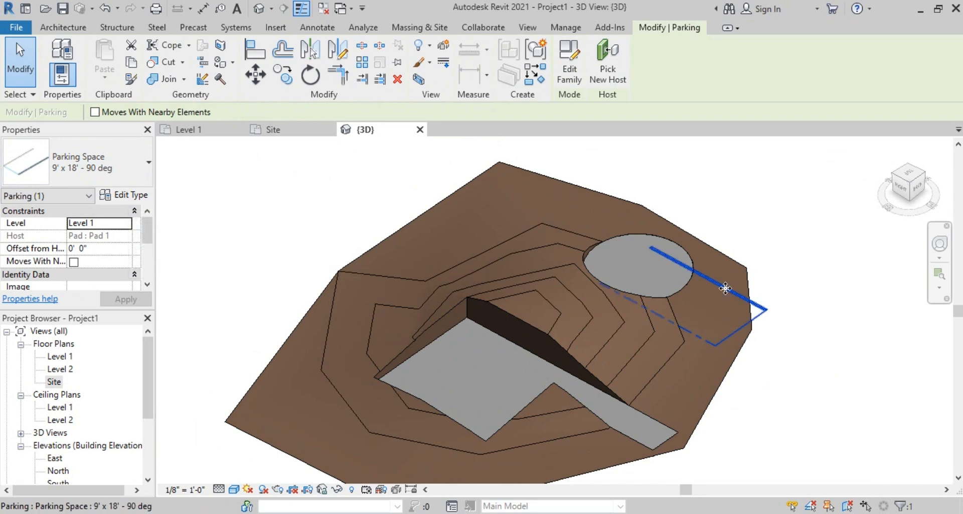
Try to shift the parking space south over the circular pad in the Site plan, and delete it.
{"action": "middle_click_drag", "start_coordinate": [597, 340], "coordinate": [885, 384], "text": "shift"}
{"action": "middle_click_drag", "start_coordinate": [769, 309], "coordinate": [634, 333]}
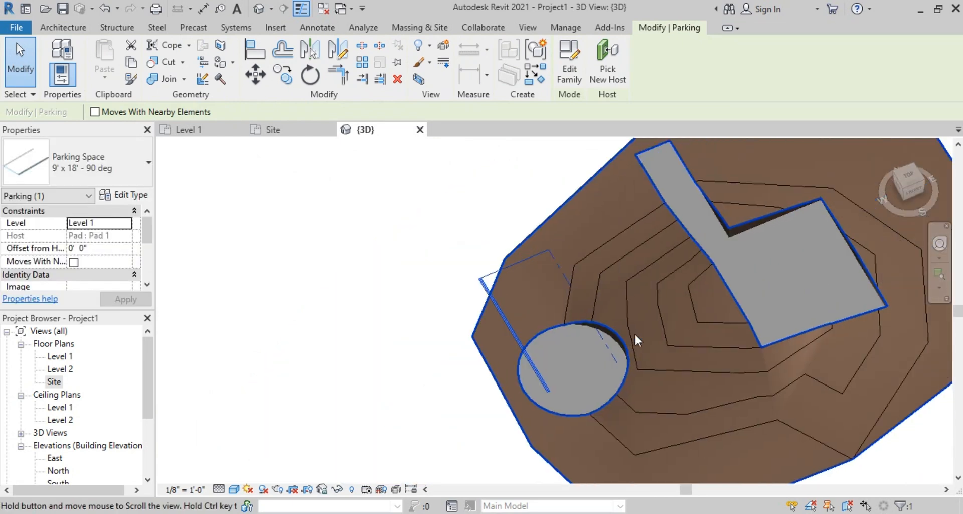
{"action": "scroll", "coordinate": [517, 289], "scroll_direction": "up", "scroll_amount": 3}
{"action": "scroll", "coordinate": [477, 297], "scroll_direction": "down", "scroll_amount": 3}
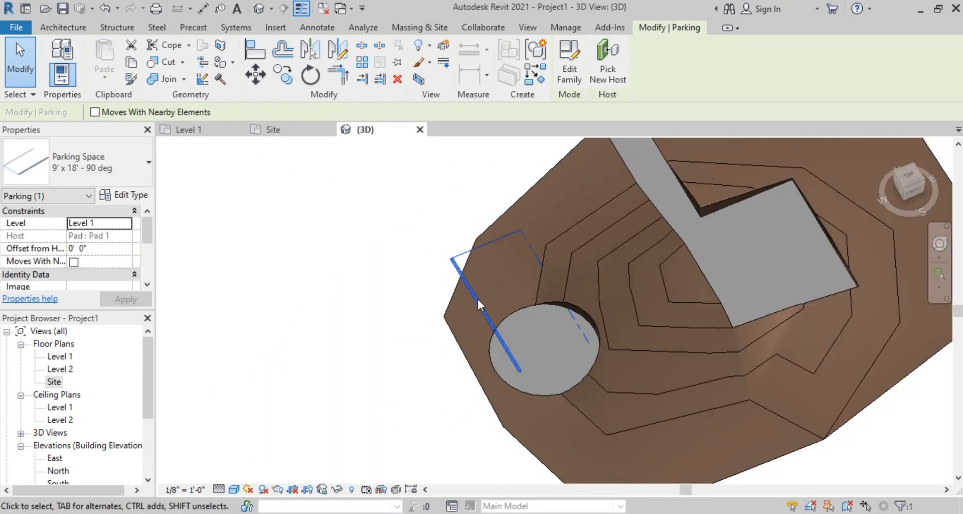
{"action": "scroll", "coordinate": [477, 297], "scroll_direction": "up", "scroll_amount": 3}
{"action": "scroll", "coordinate": [477, 297], "scroll_direction": "down", "scroll_amount": 3}
{"action": "scroll", "coordinate": [482, 299], "scroll_direction": "up", "scroll_amount": 3}
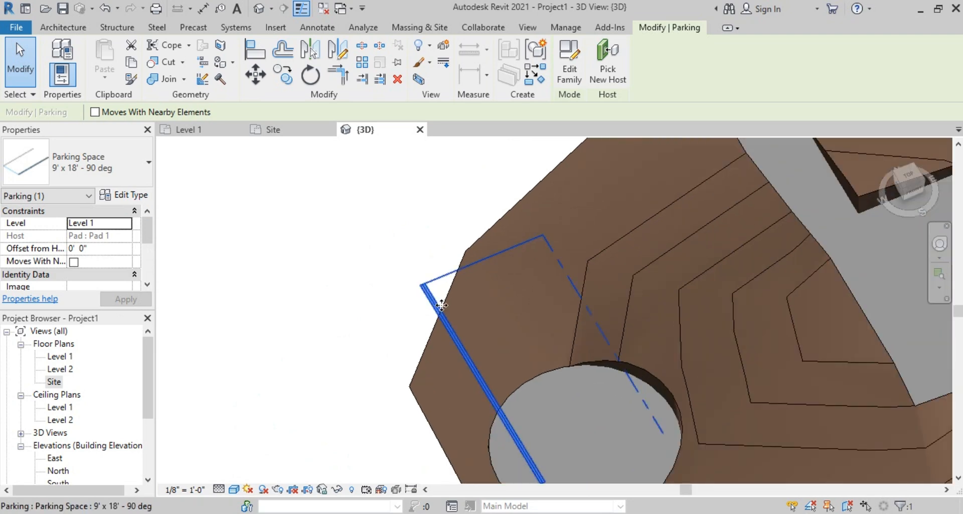
{"action": "left_click", "coordinate": [444, 288]}
{"action": "left_click", "coordinate": [432, 297]}
{"action": "scroll", "coordinate": [350, 294], "scroll_direction": "down", "scroll_amount": 3}
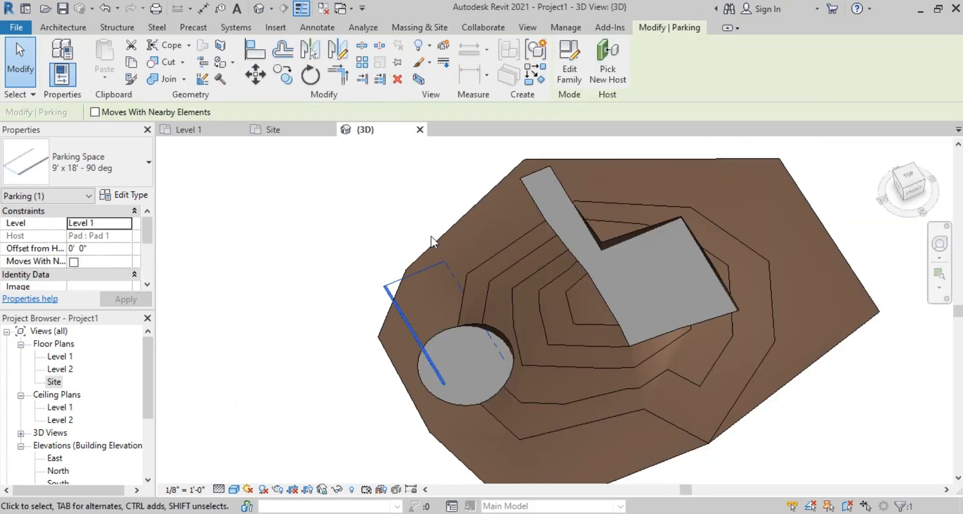
{"action": "left_click", "coordinate": [294, 129]}
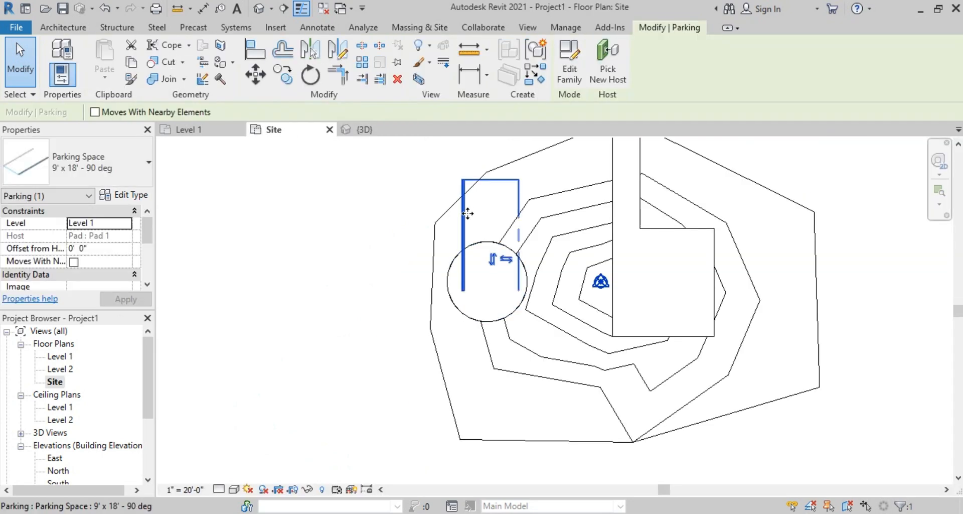
{"action": "left_click_drag", "start_coordinate": [466, 215], "coordinate": [467, 262]}
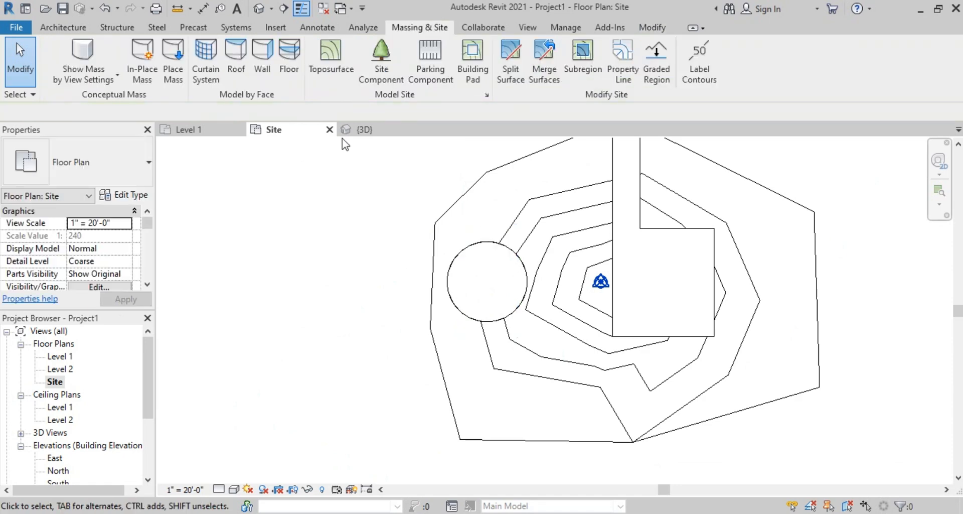
Inspect the toposurface with its block-shaped and circular pads from different angles in the 3D view.
{"action": "left_click", "coordinate": [381, 134]}
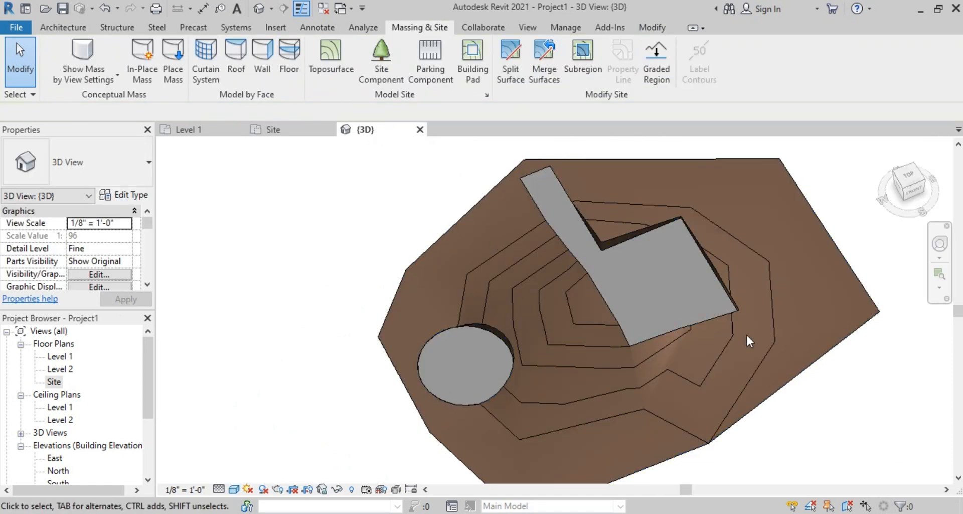
{"action": "middle_click_drag", "start_coordinate": [745, 333], "coordinate": [488, 219], "text": "shift"}
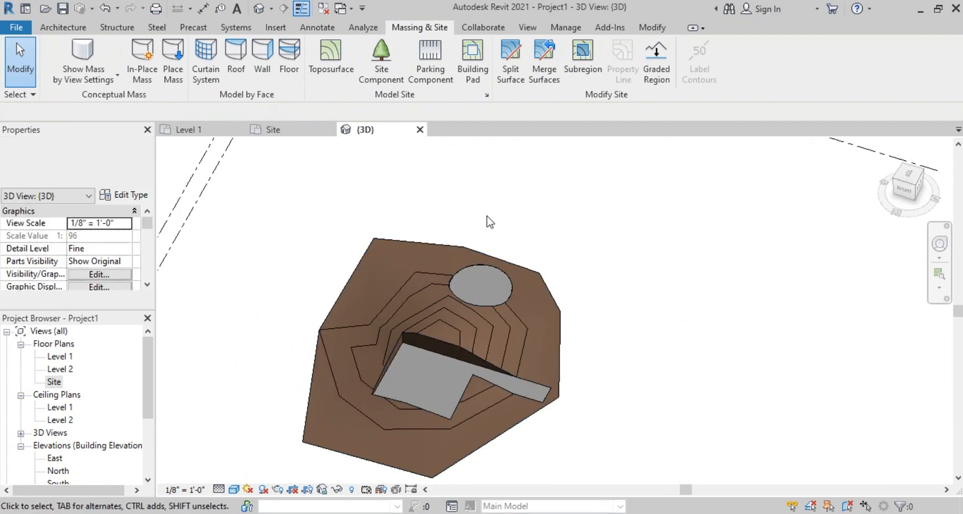
{"action": "middle_click_drag", "start_coordinate": [535, 311], "coordinate": [655, 291]}
{"action": "middle_click_drag", "start_coordinate": [656, 291], "coordinate": [610, 281], "text": "shift"}
{"action": "scroll", "coordinate": [524, 285], "scroll_direction": "up", "scroll_amount": 2}
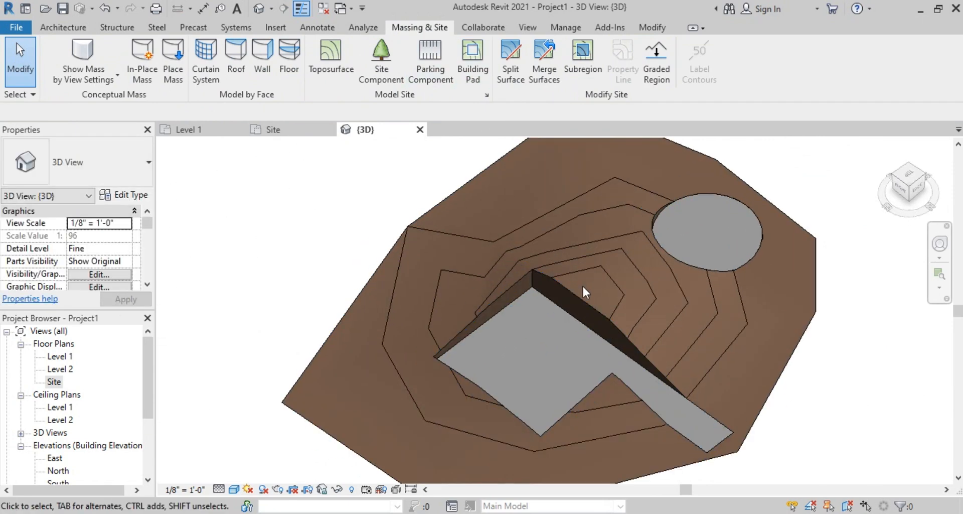